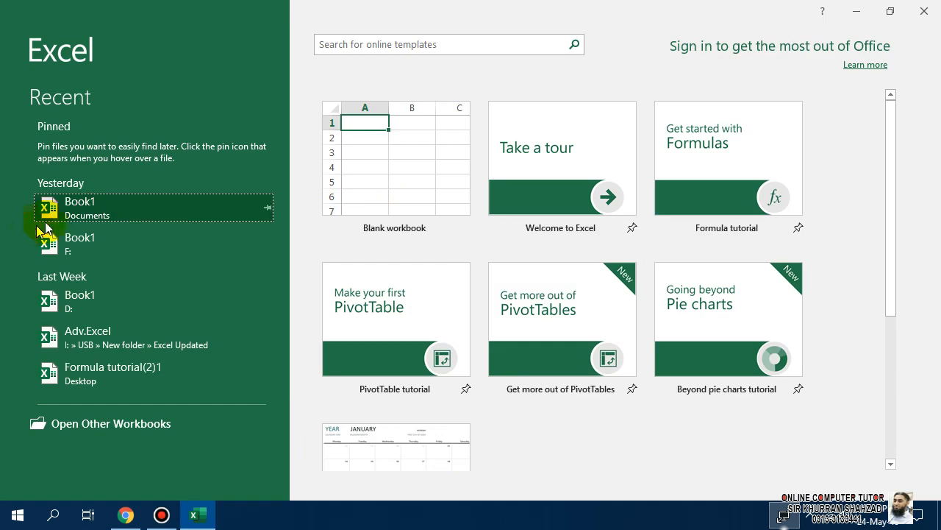
Open the recent Book1 workbook from Documents and add a new worksheet
click(53, 215)
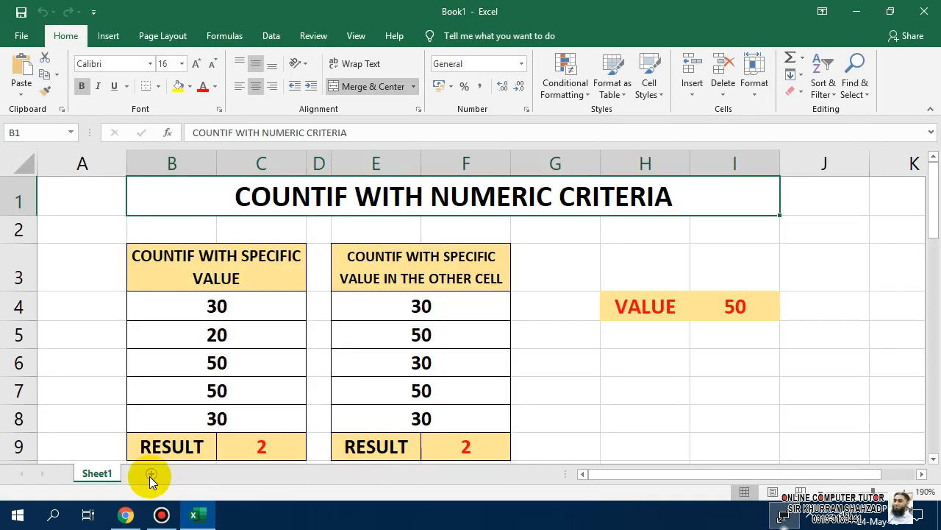
click(151, 474)
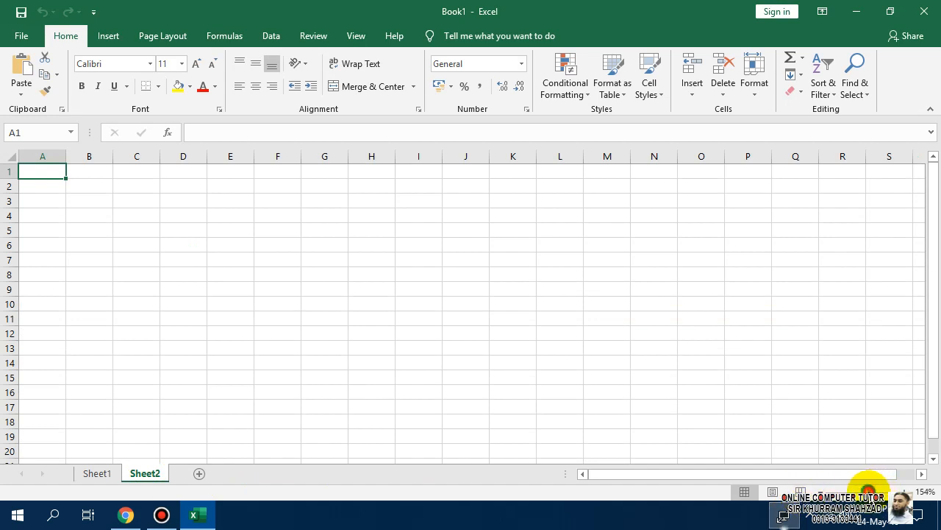
click(867, 490)
Enter the heading "Countif with Text Criteria" in cell A1 of the new sheet
key(Right)
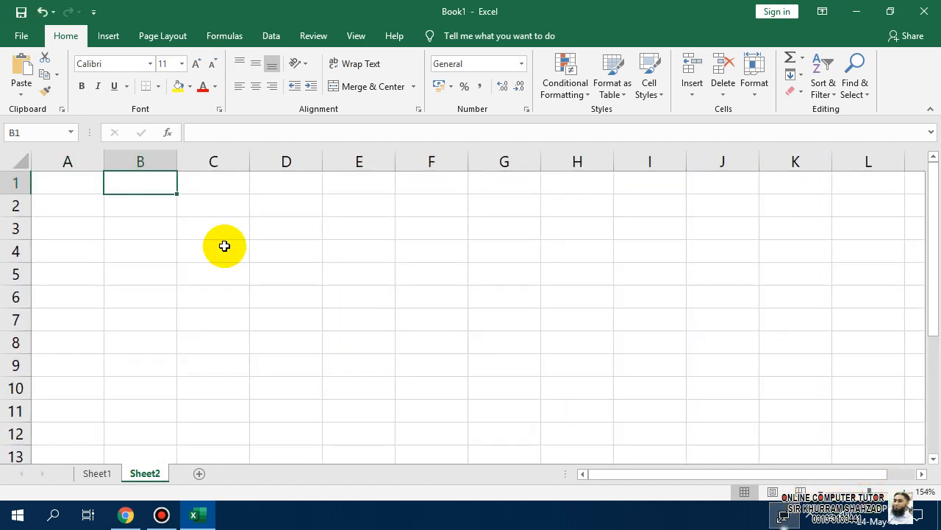
key(Left)
text(COuntif )
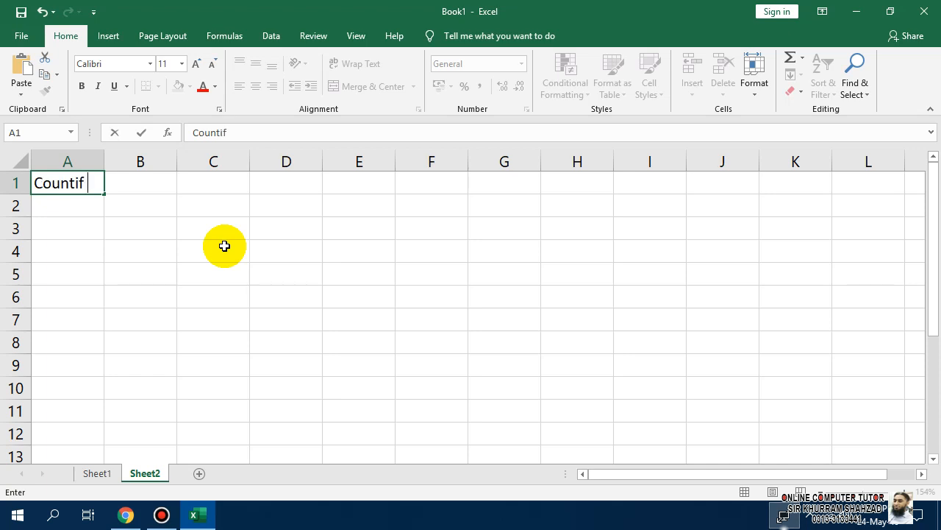
text(with Te)
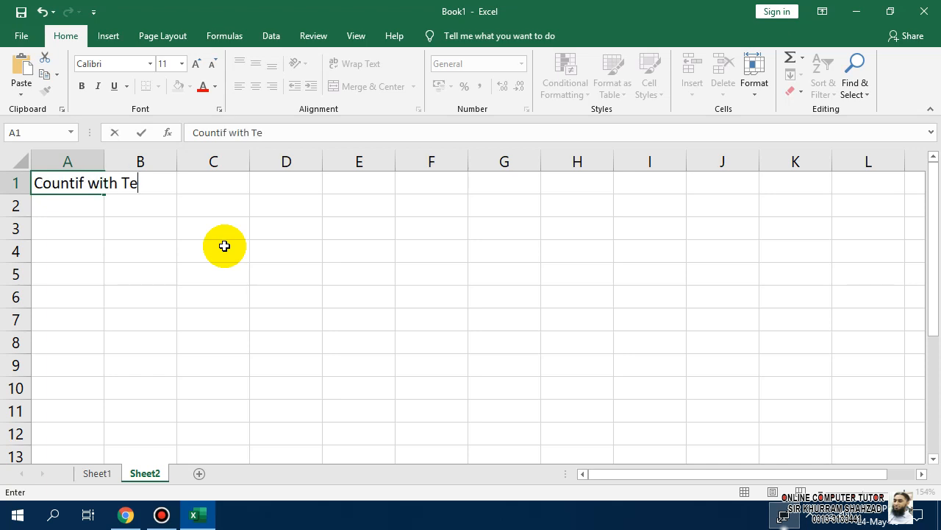
text(xt Criteria)
key(Return)
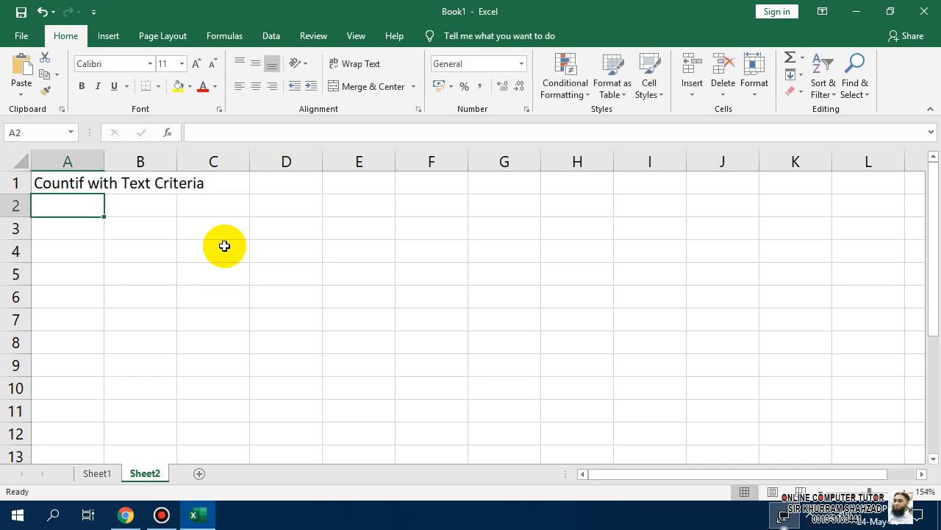
Merge and center cells B4 and C4
key(Down)
key(Down)
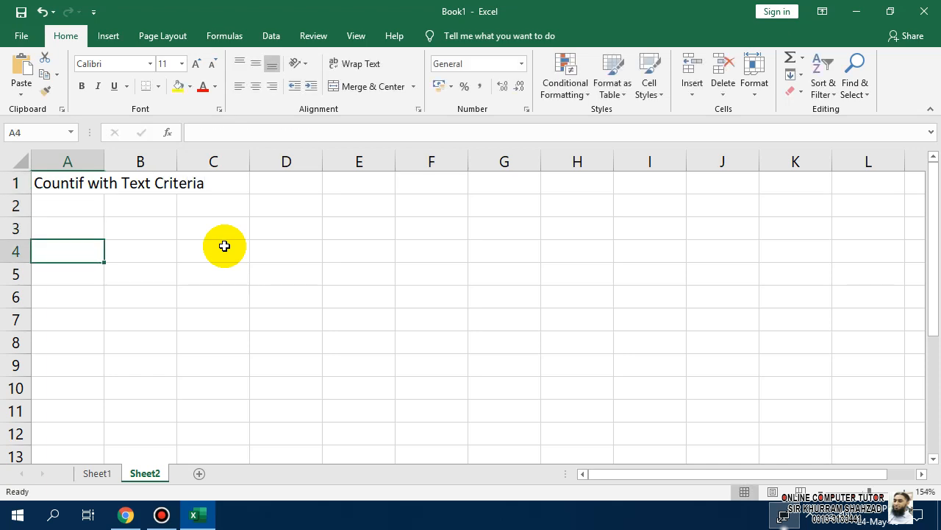
key(Right)
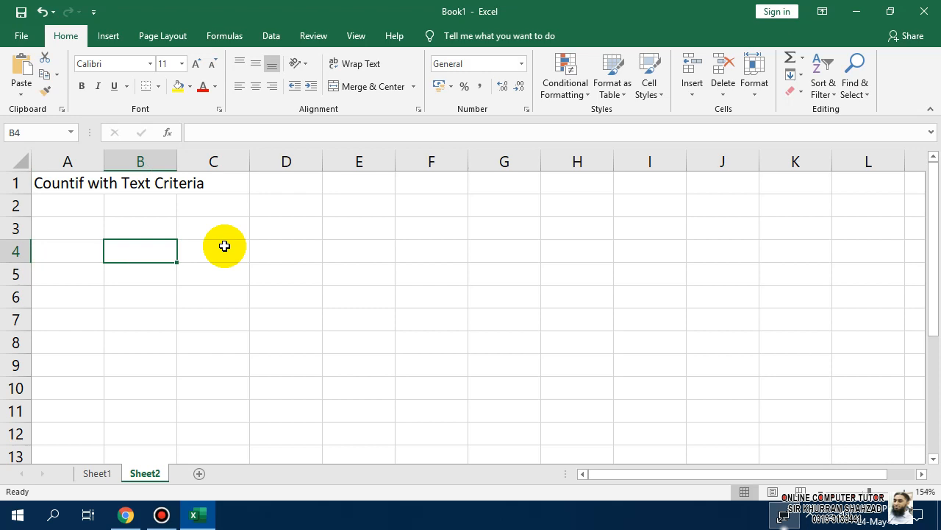
shift+click(224, 245)
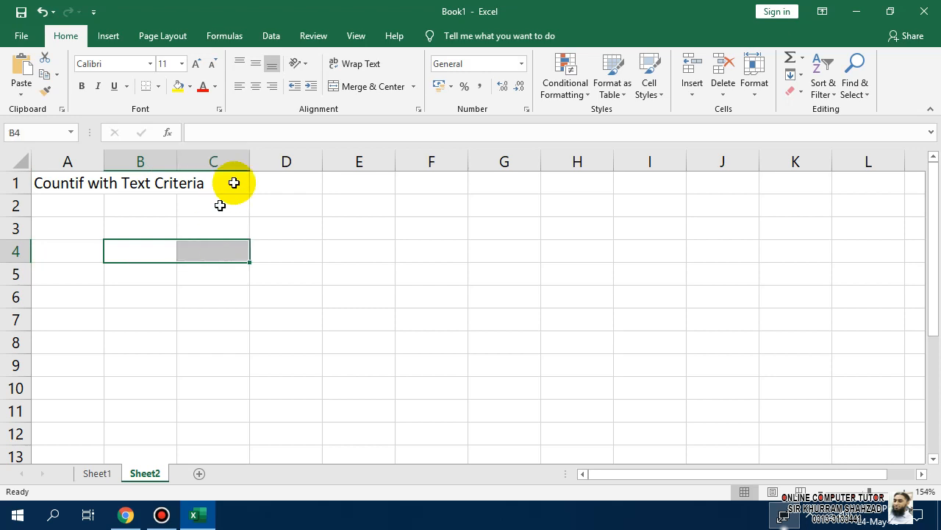
click(361, 90)
Copy the merged cell B4:C4 onto the range B5:C10 so each row is merged the same way
key(ctrl+c)
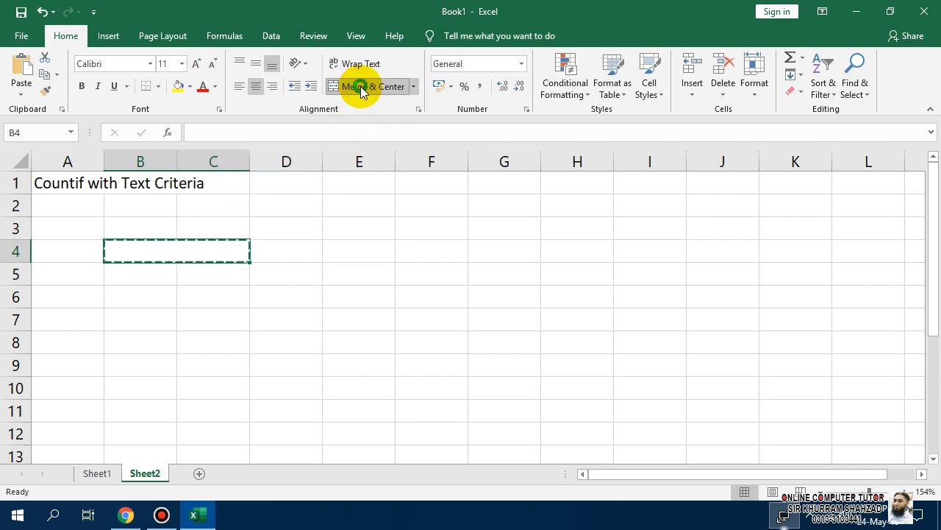
key(Down)
key(shift+Right)
key(shift+Down)
key(shift+Down)
key(shift+Down)
key(shift+Down)
key(shift+Down)
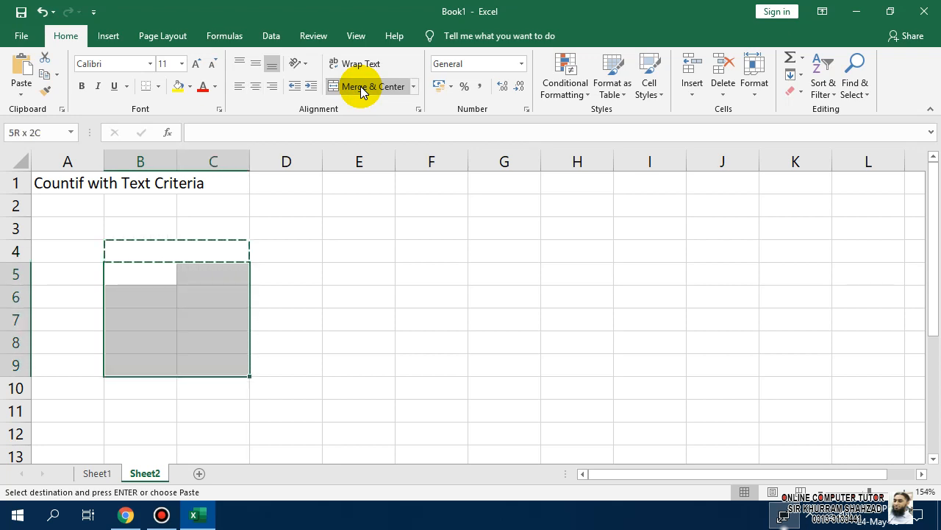
key(ctrl+v)
key(Escape)
key(Up)
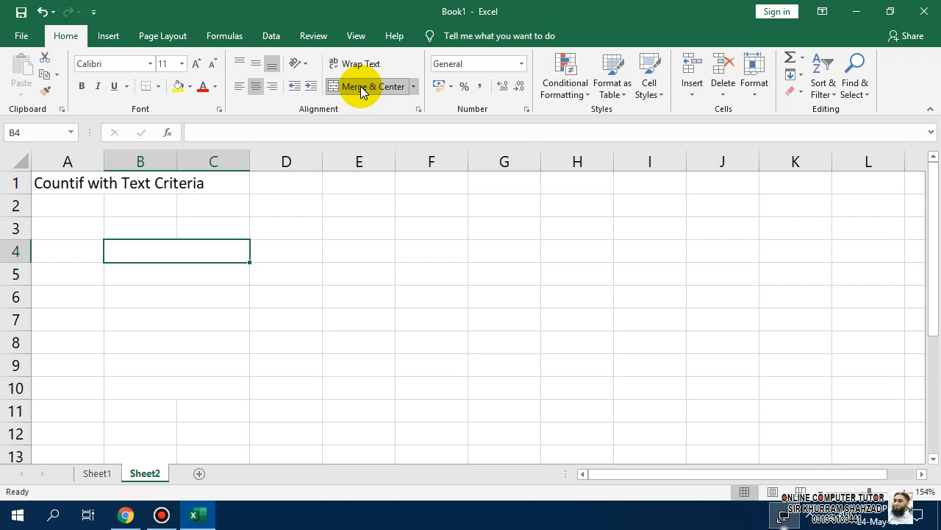
text(Khurram)
key(Return)
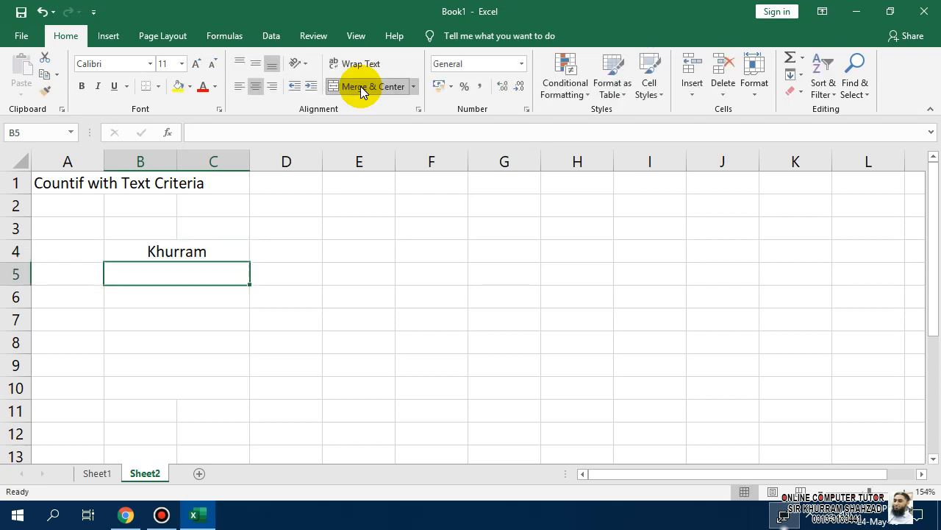
text(O)
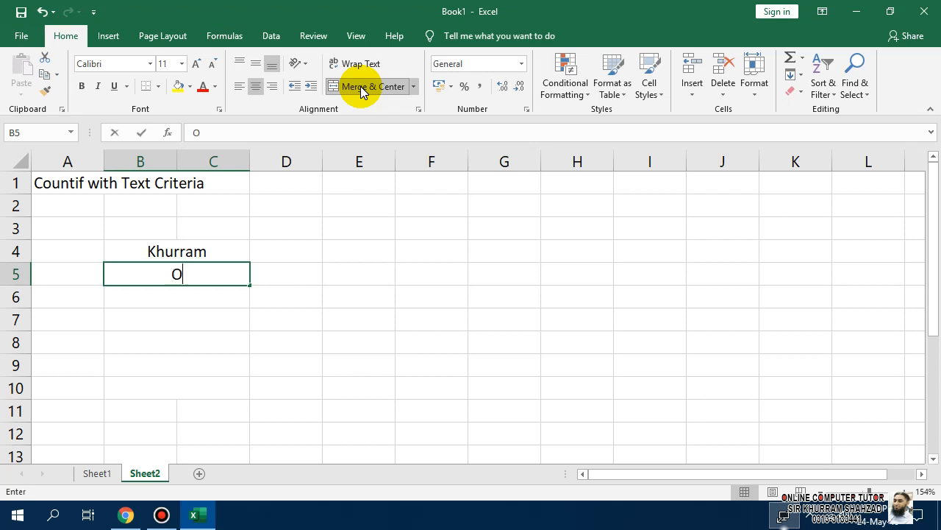
text(nline COmputer)
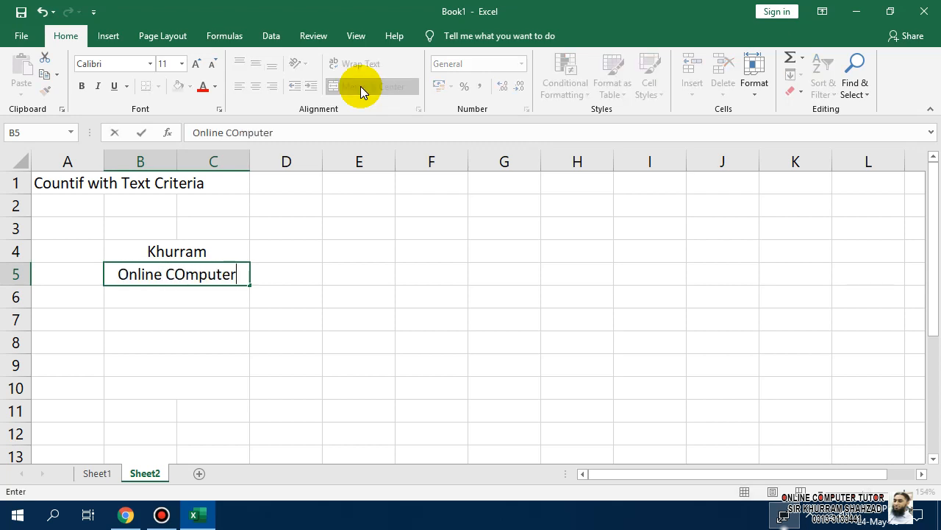
key(Escape)
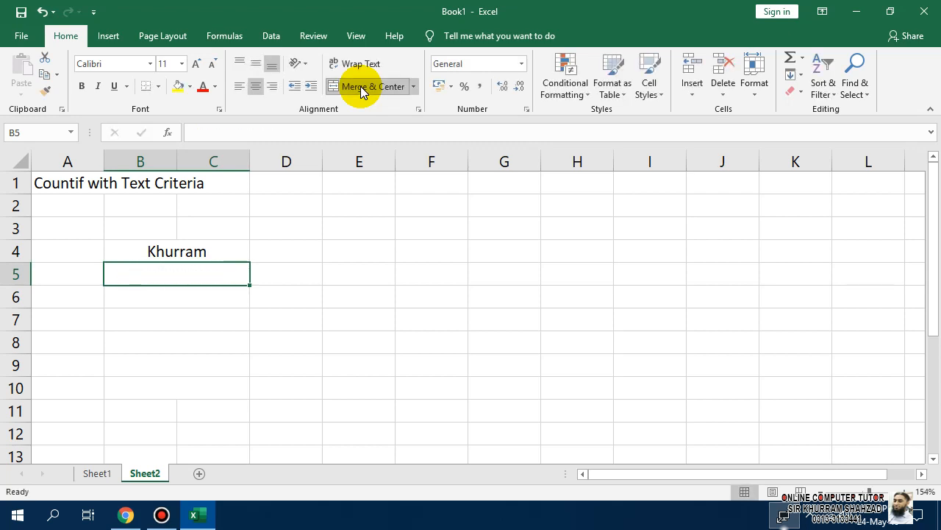
Fill the merged cells from B4 down to B9 with Star, Moon, Stars, 9, Star and Star12
key(Up)
text(Star)
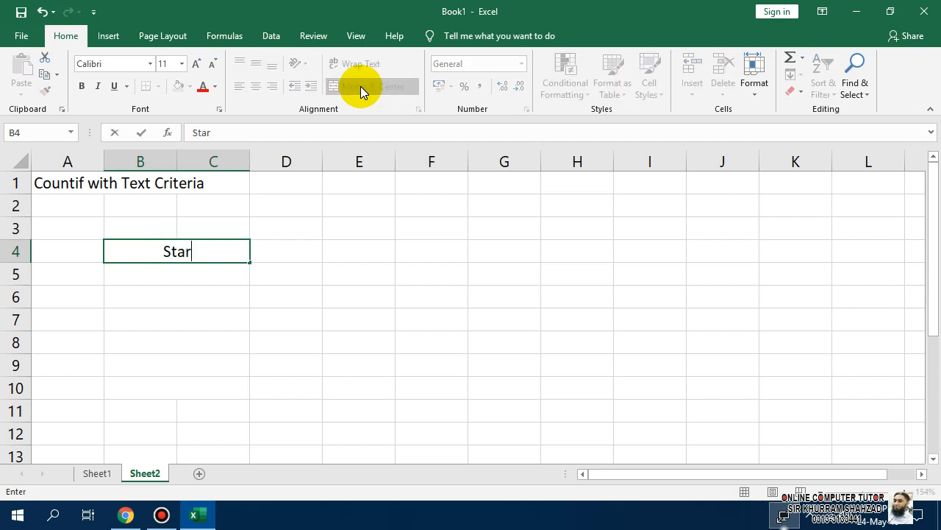
key(Return)
text(Moon)
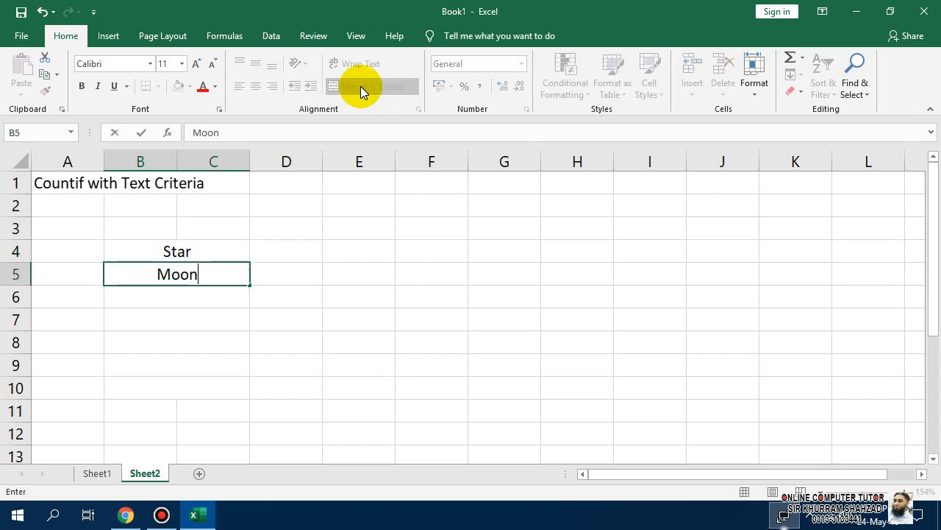
key(Return)
text(Stars)
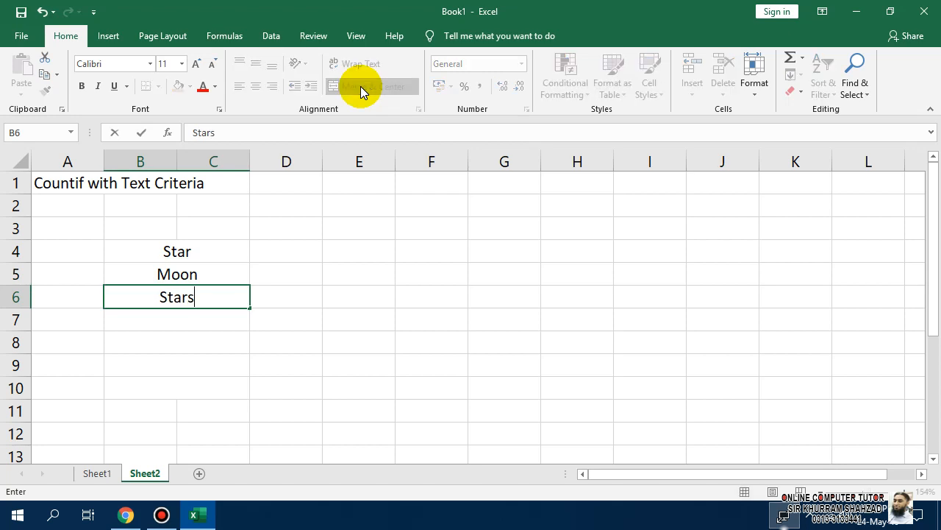
key(Return)
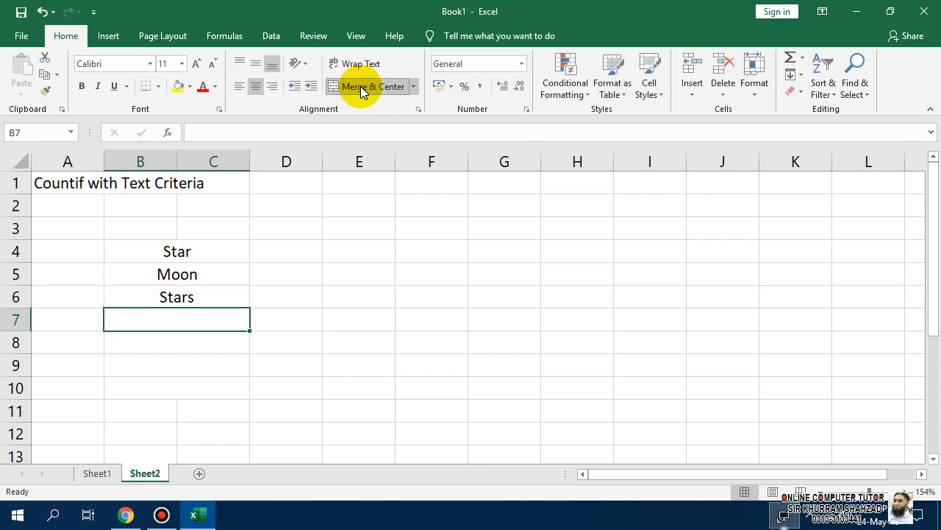
text(9)
key(Return)
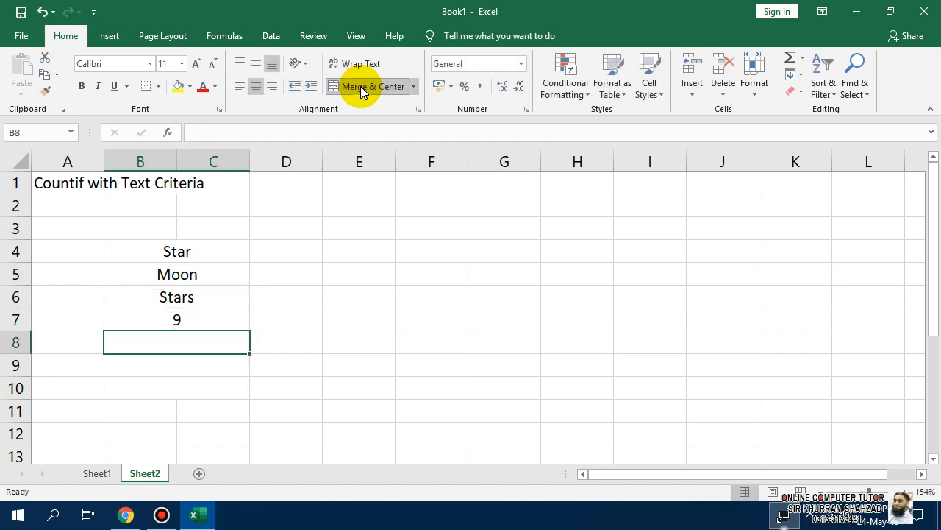
text(Star)
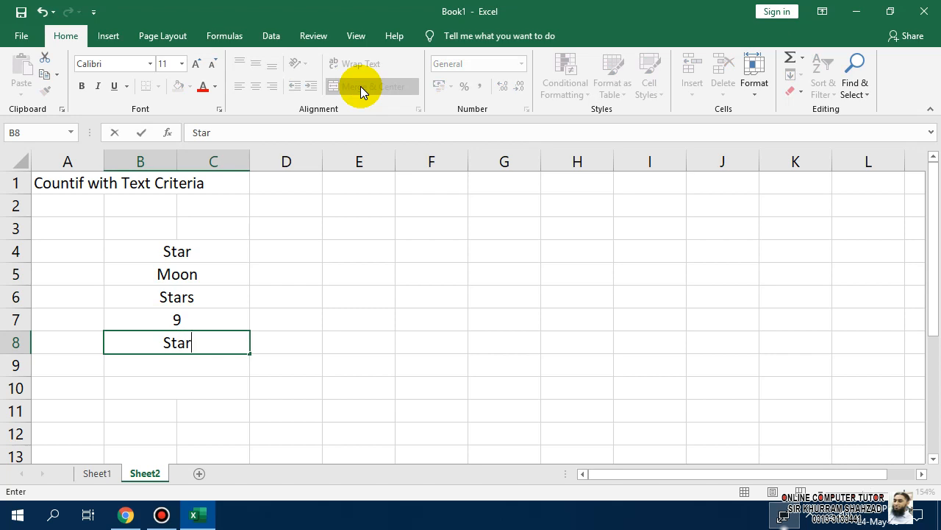
key(Return)
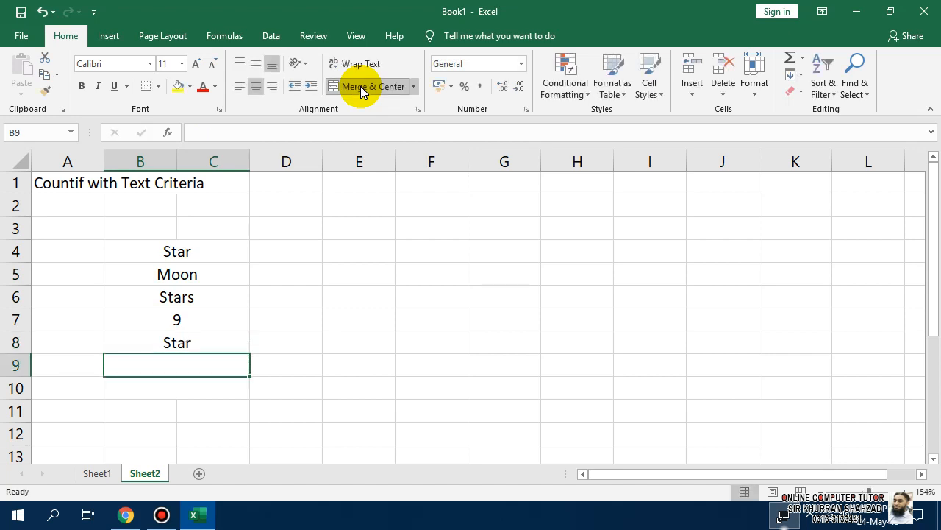
text(Star12)
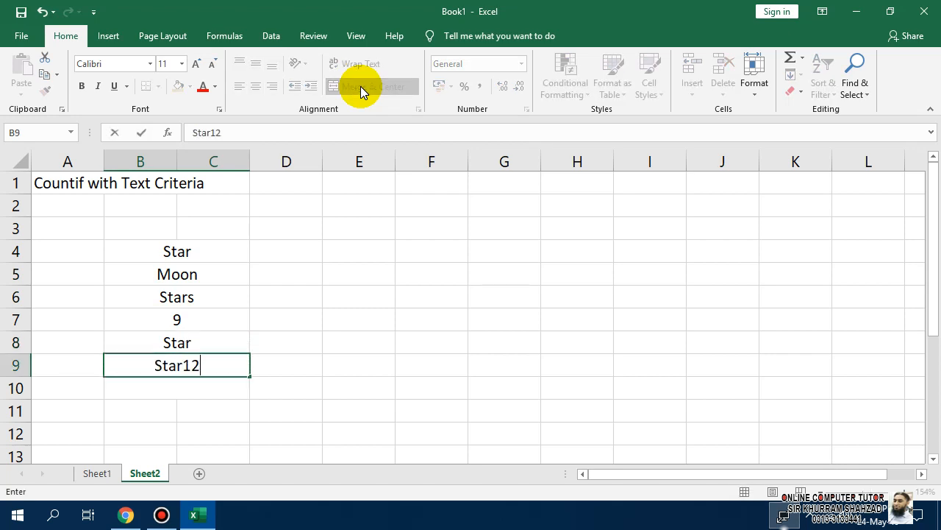
key(Return)
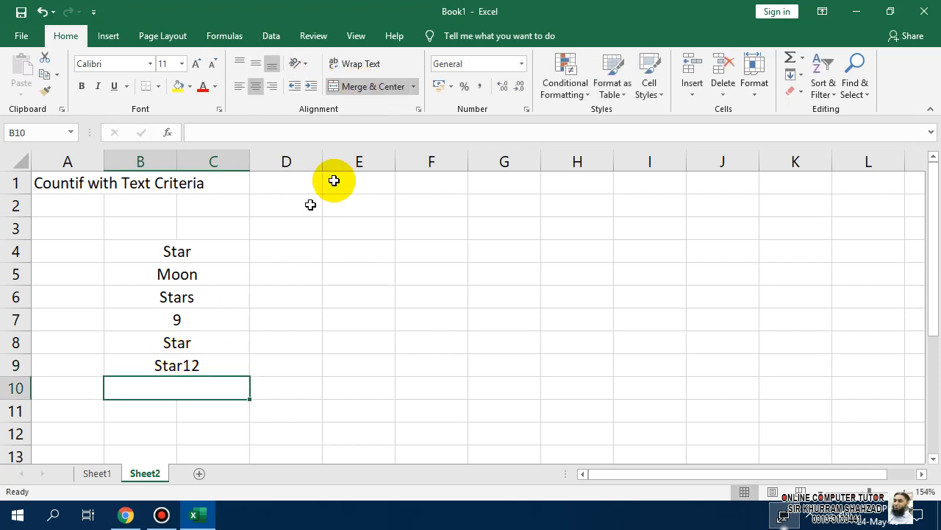
Unmerge cells B10:C10 and enter the label RESULT in B10
click(354, 89)
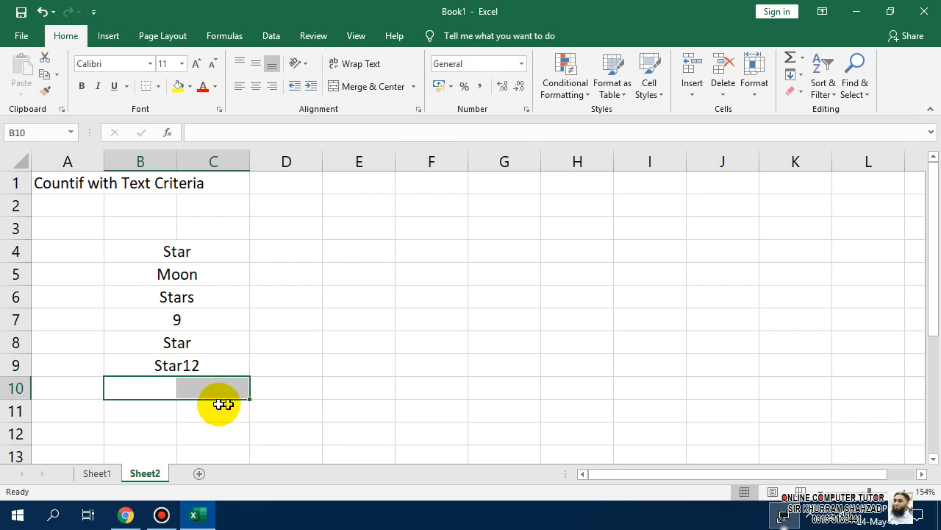
click(167, 402)
click(160, 390)
text(RESULT)
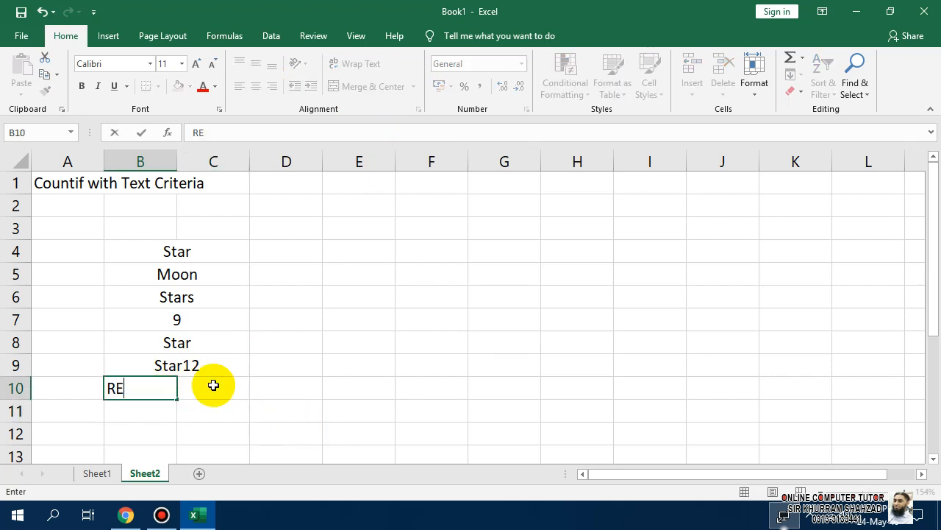
key(Up)
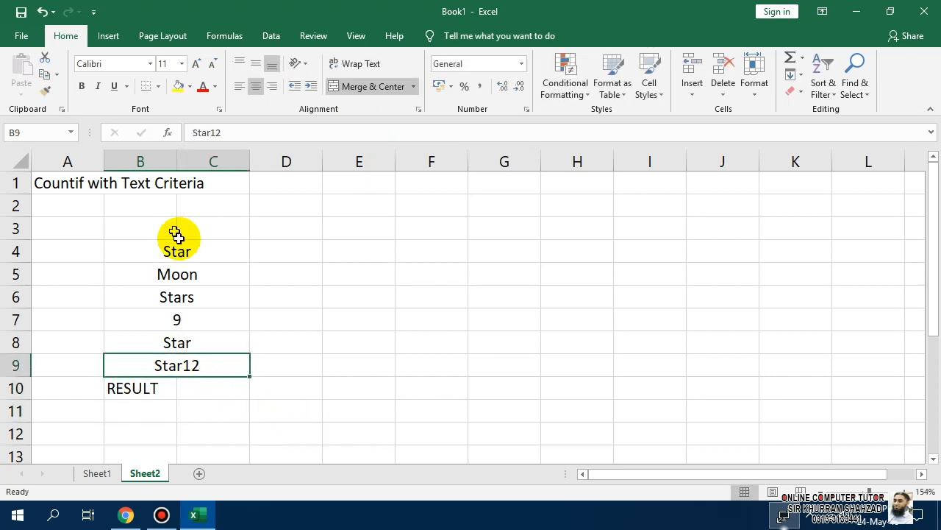
Apply all borders to the range B4:C10 and center its contents
drag(178, 247, 182, 396)
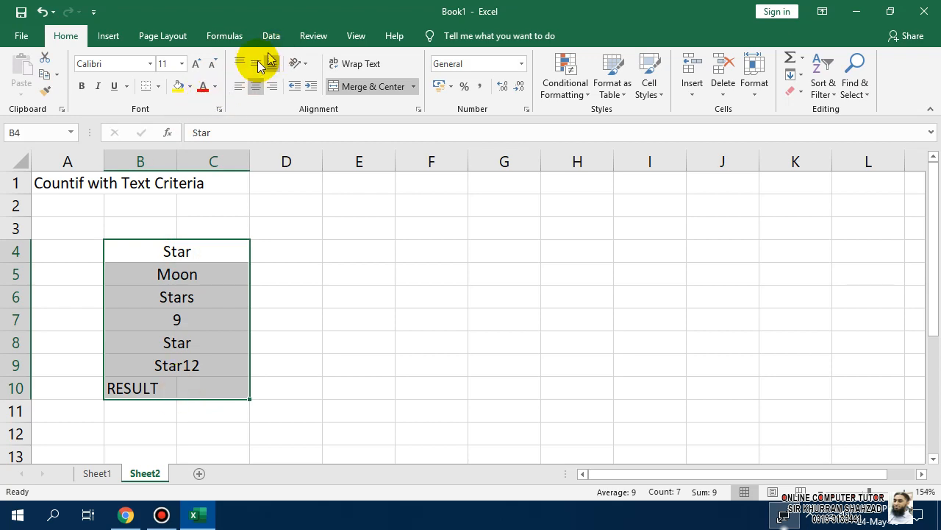
click(158, 87)
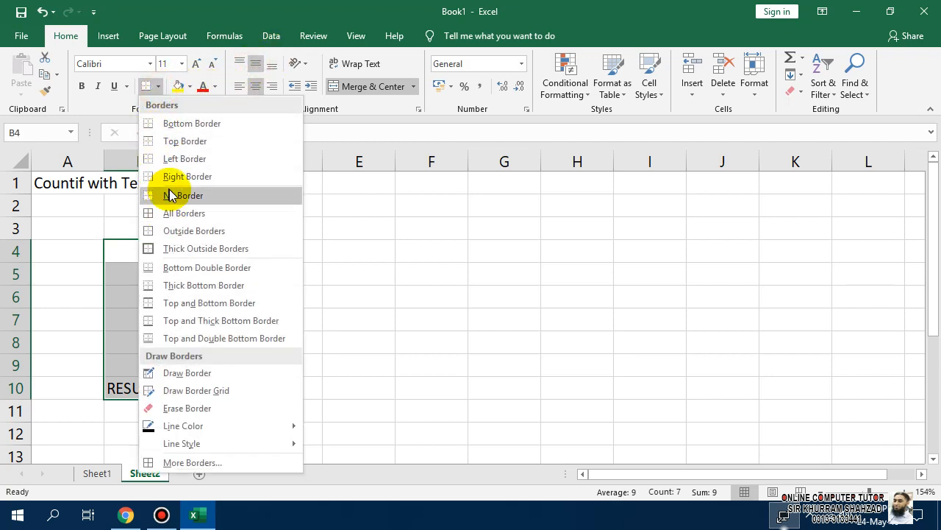
click(169, 212)
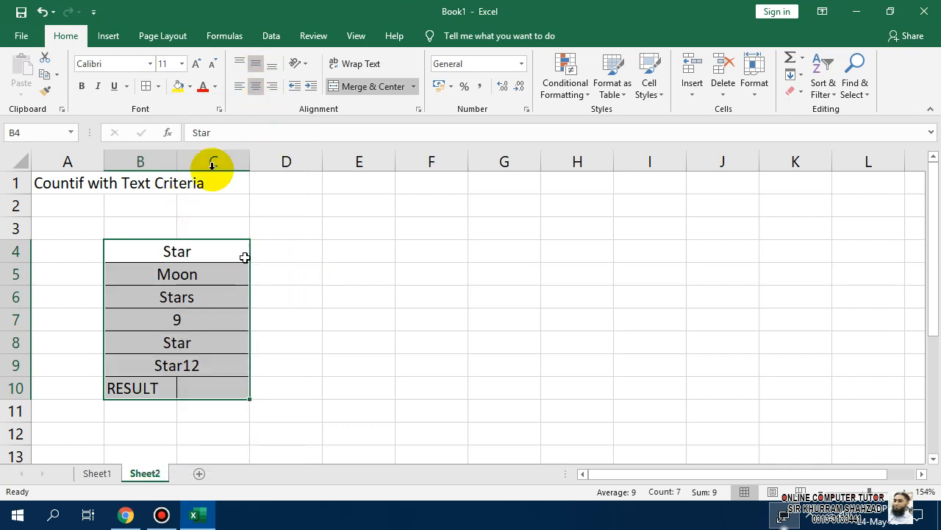
click(256, 86)
click(256, 86)
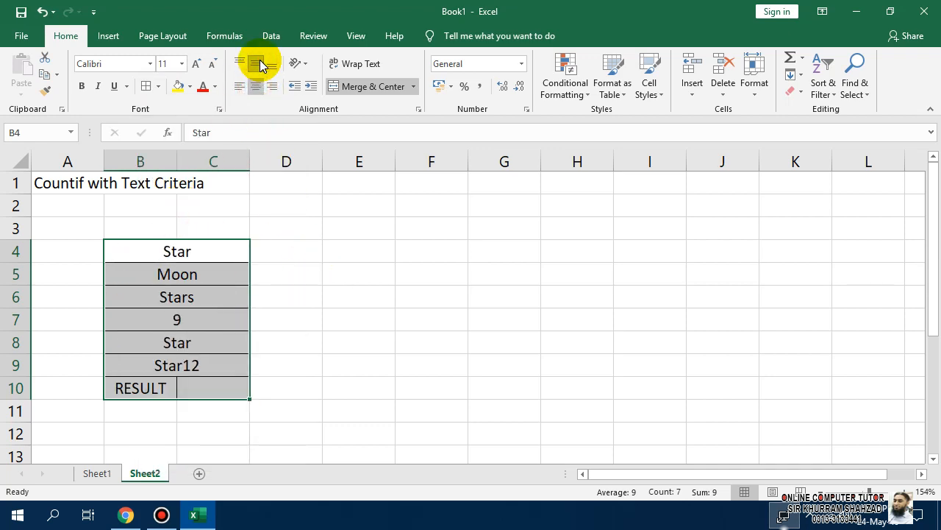
Enter =COUNTIF(B4:C9,"Star") in C10 and compare it with the Star entries in the list
click(225, 393)
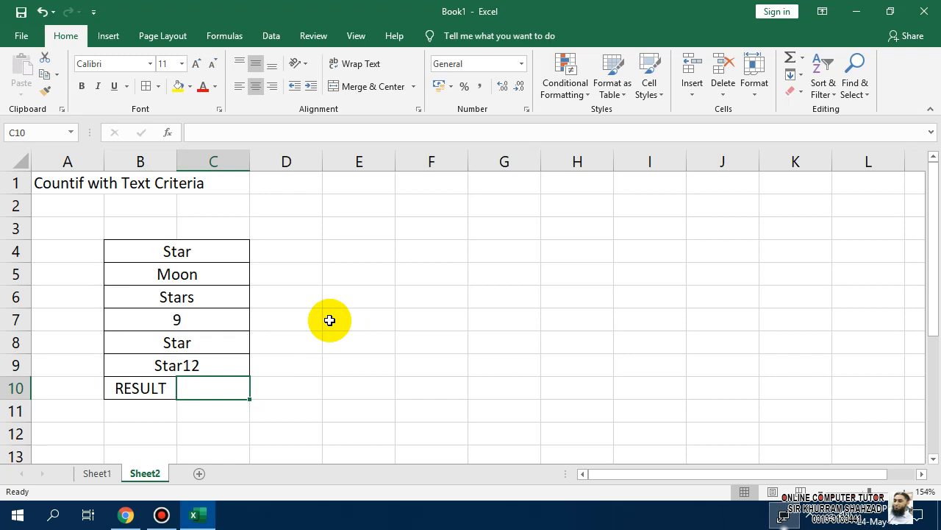
text(=)
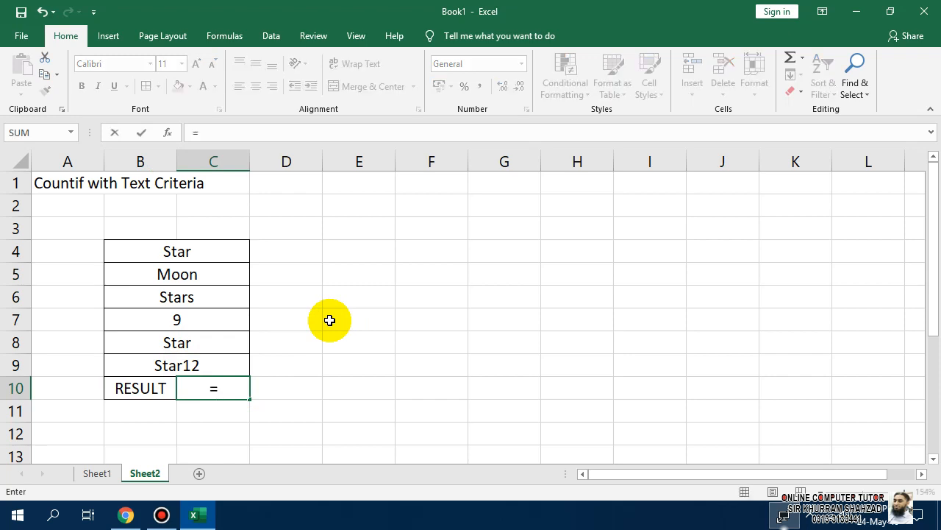
text(coun)
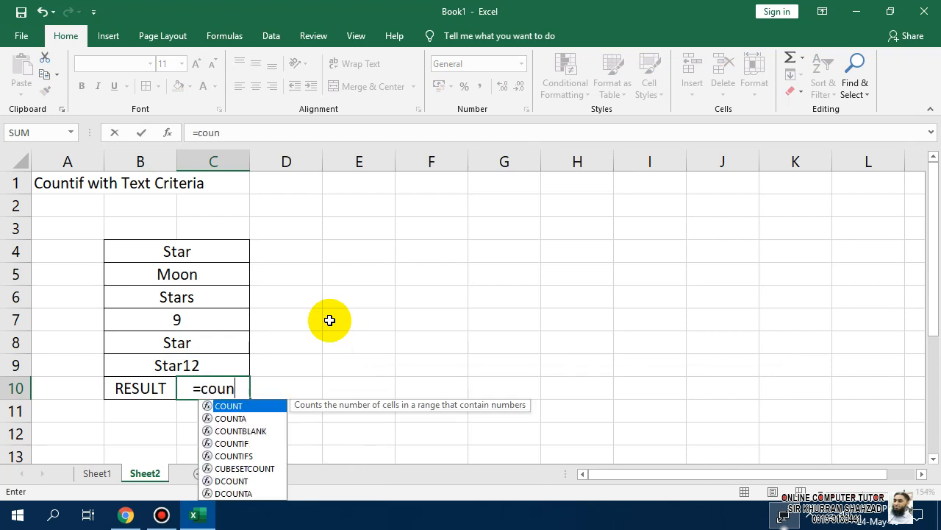
text(tif()
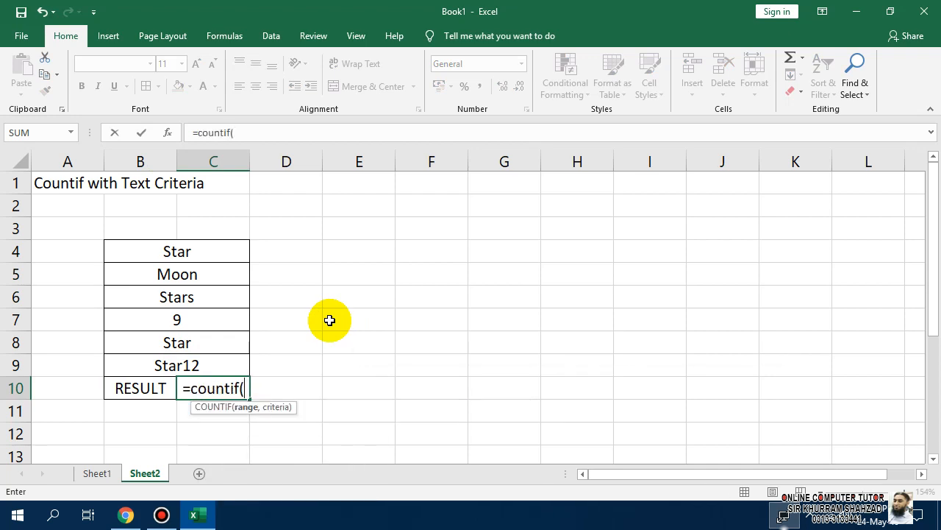
drag(208, 253, 206, 357)
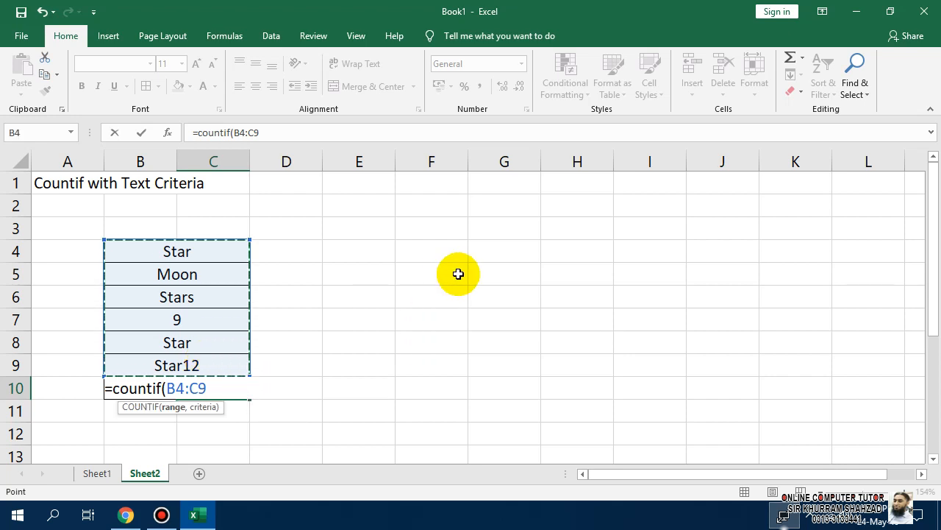
text(,")
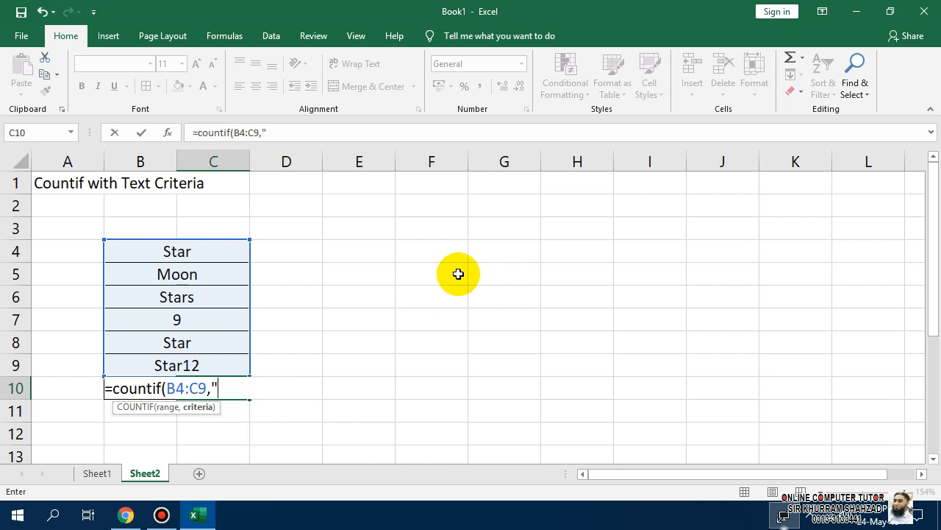
text(Star"))
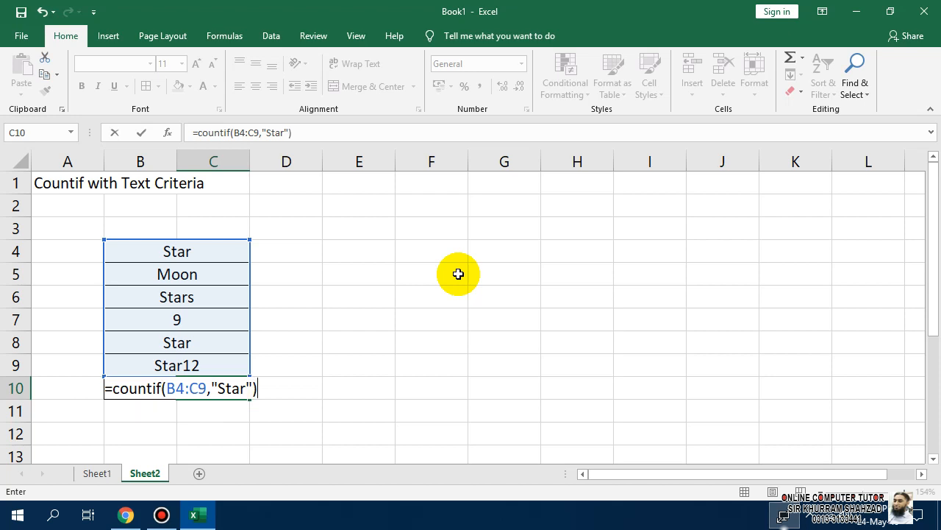
key(Return)
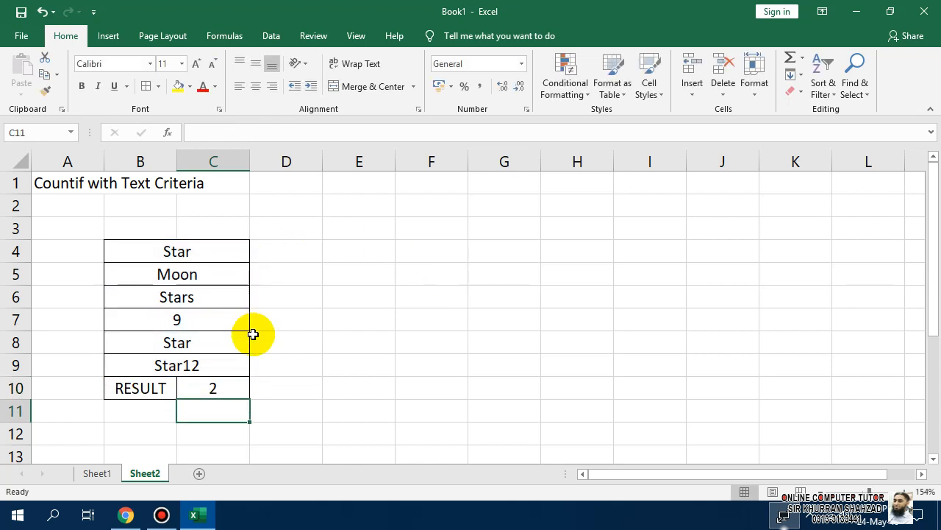
click(201, 252)
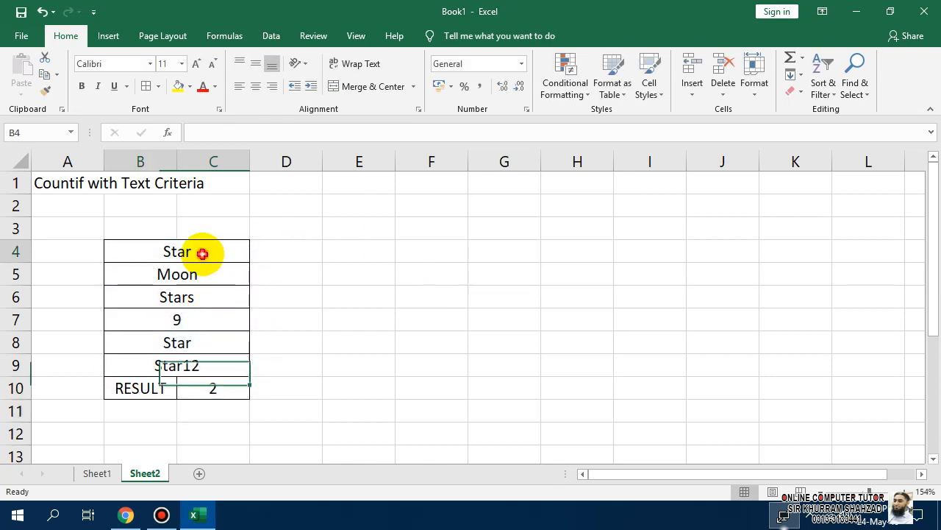
click(193, 342)
click(206, 382)
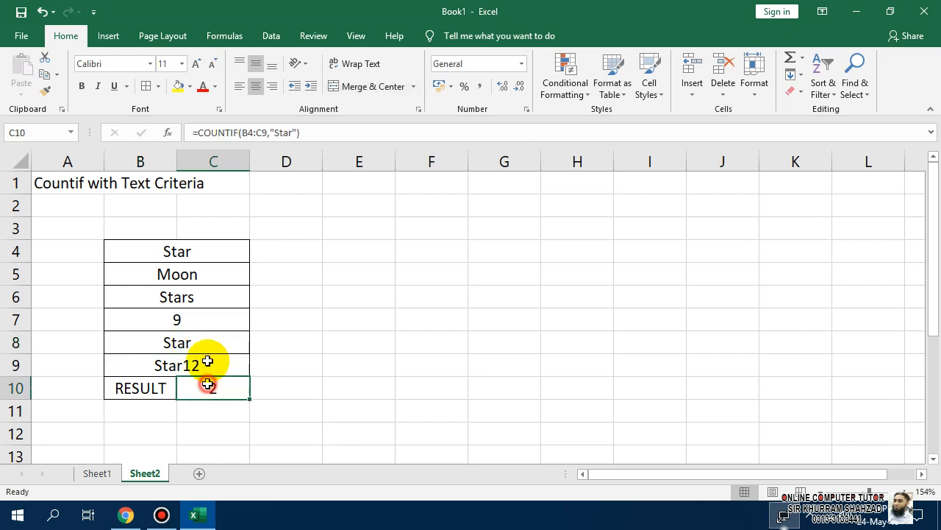
Try left-aligning the list entries in B4:C9
drag(200, 253, 219, 375)
click(240, 86)
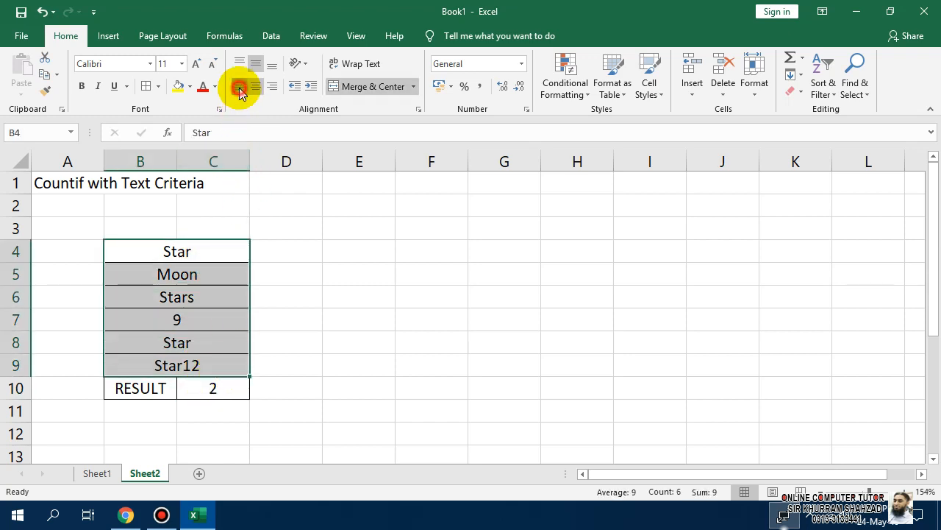
click(121, 314)
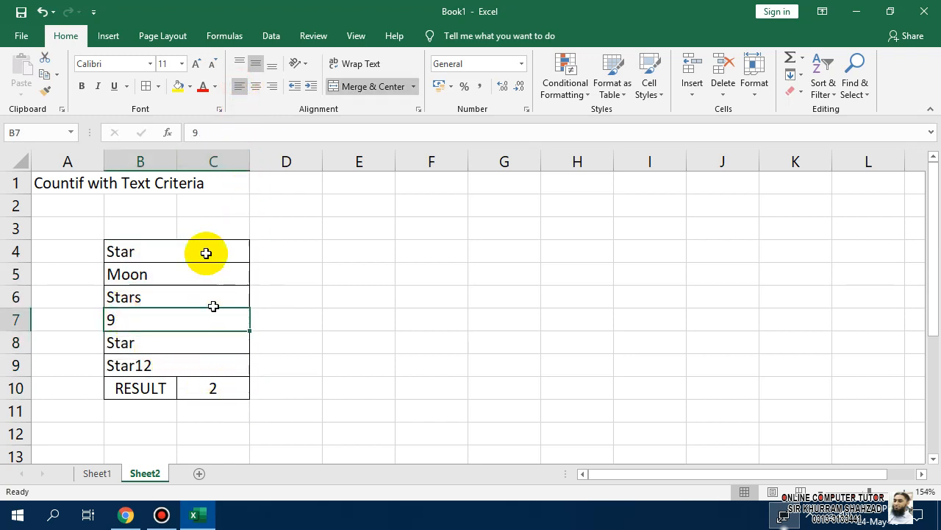
click(237, 388)
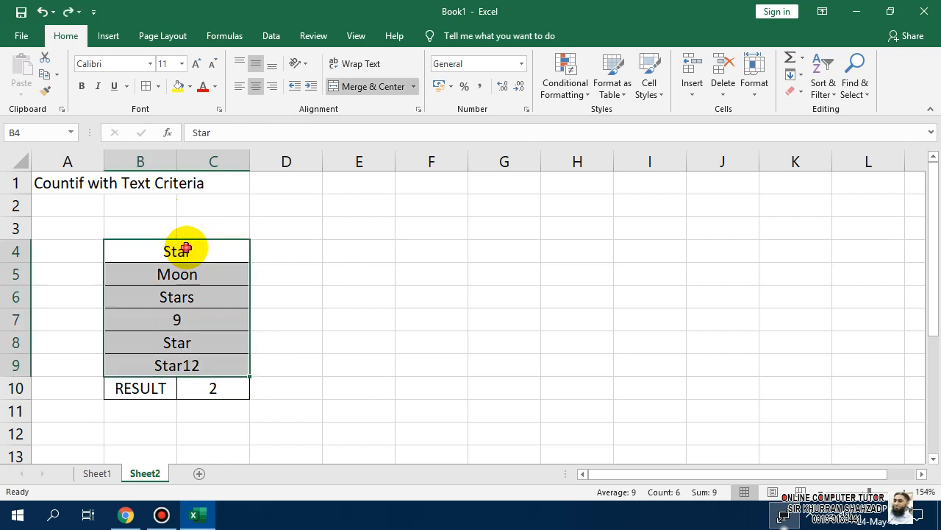
Copy the bordered table B4:C10 to E4 and narrow column D between the two tables
drag(187, 248, 187, 393)
key(ctrl+c)
click(336, 253)
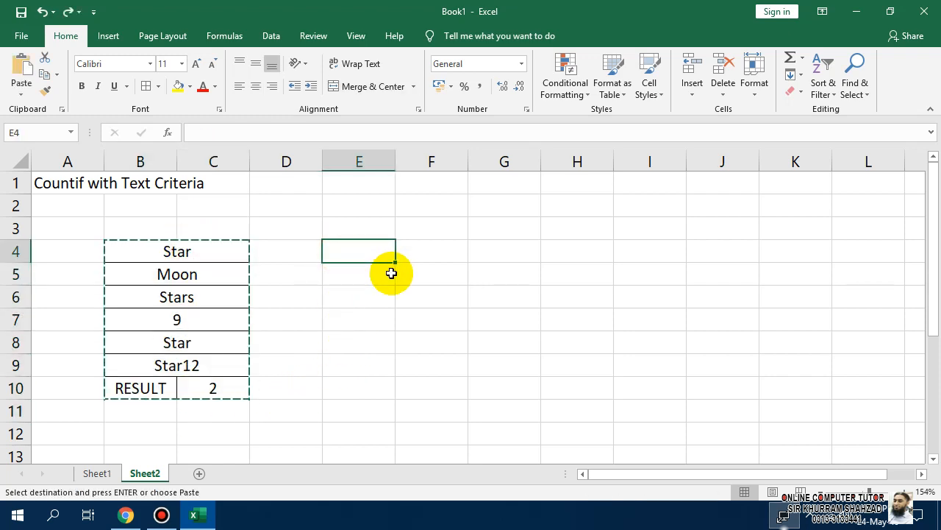
key(ctrl+v)
key(Escape)
click(527, 294)
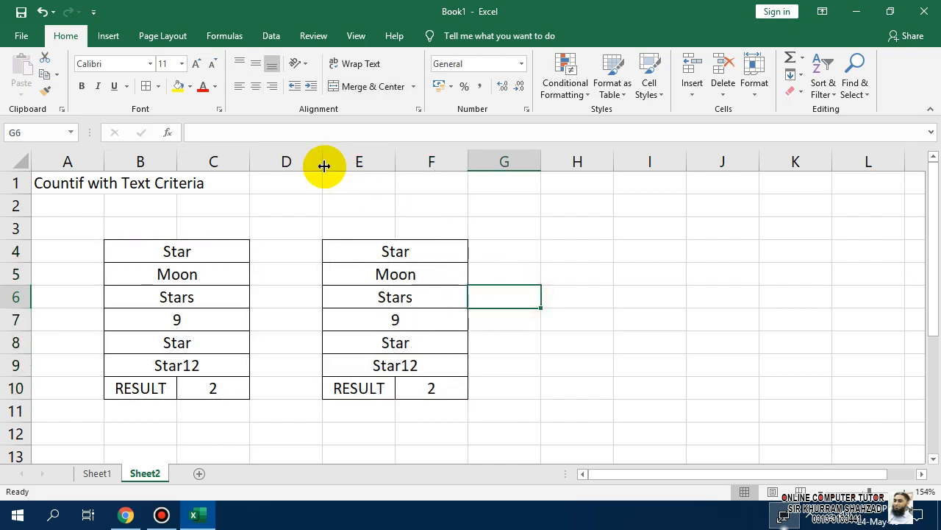
drag(323, 164, 285, 165)
Change the formula in F10 to =COUNTIF(E4:F9,"Star?") so it matches Star plus one character
click(365, 251)
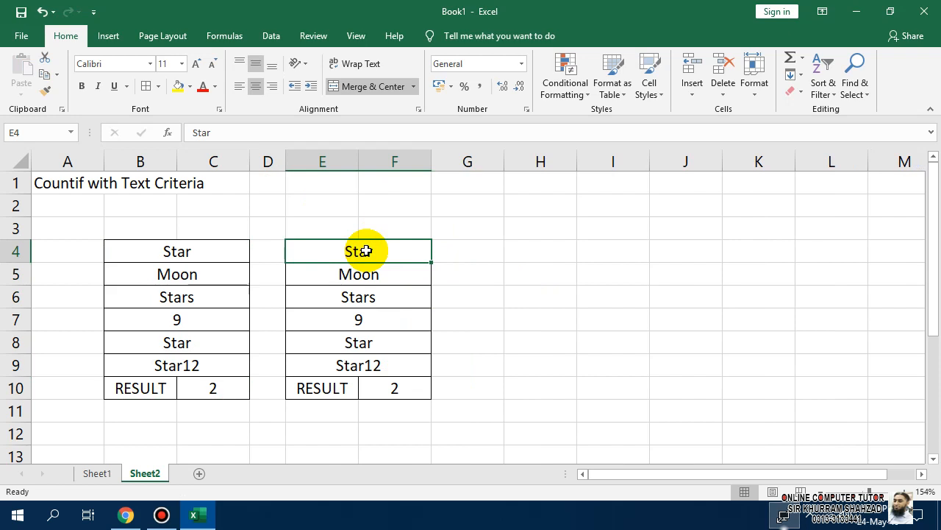
key(Right)
key(Left)
key(Left)
key(Down)
key(Down)
key(Down)
key(Down)
key(Down)
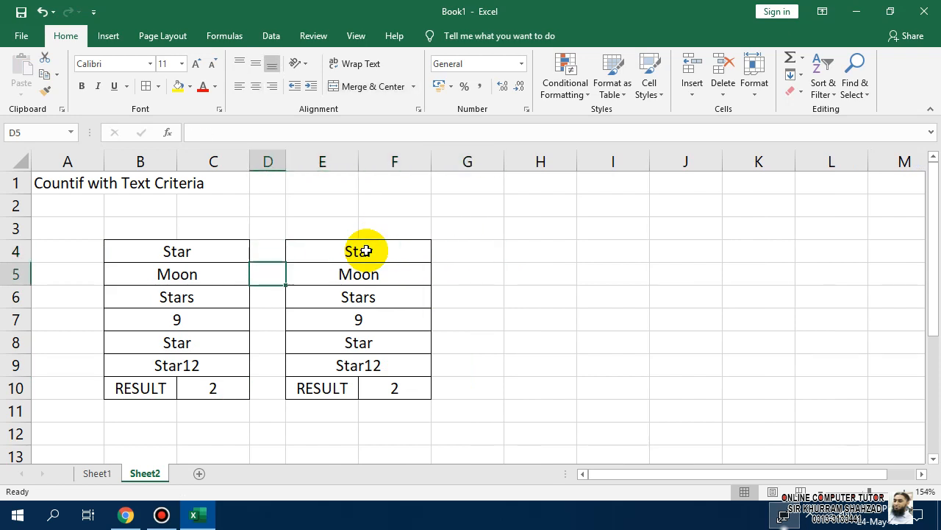
key(Right)
key(Down)
text(=COUNTIF(E4:F9,"Star"))
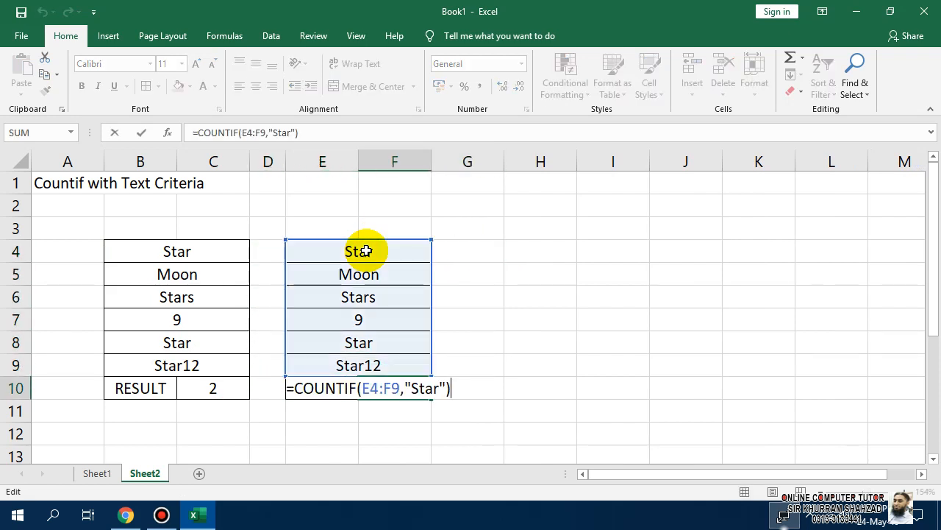
key(BackSpace)
key(BackSpace)
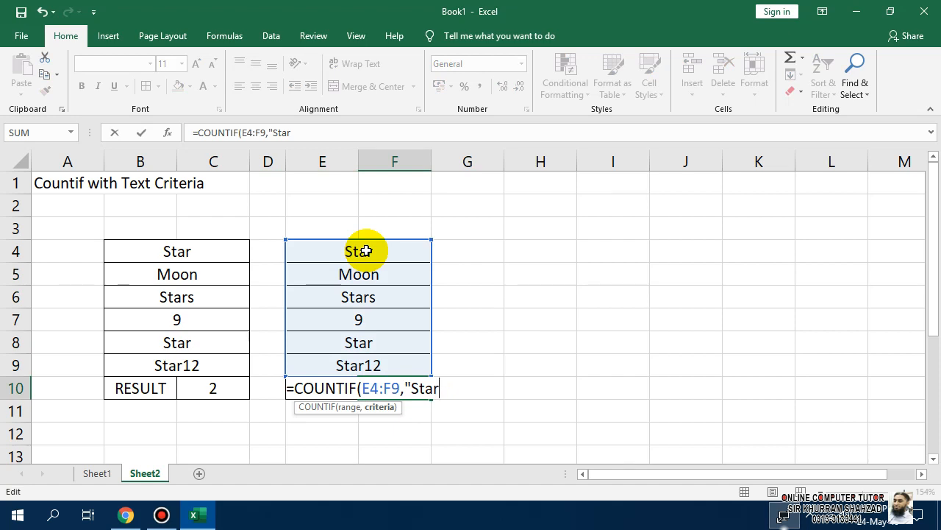
text(?"))
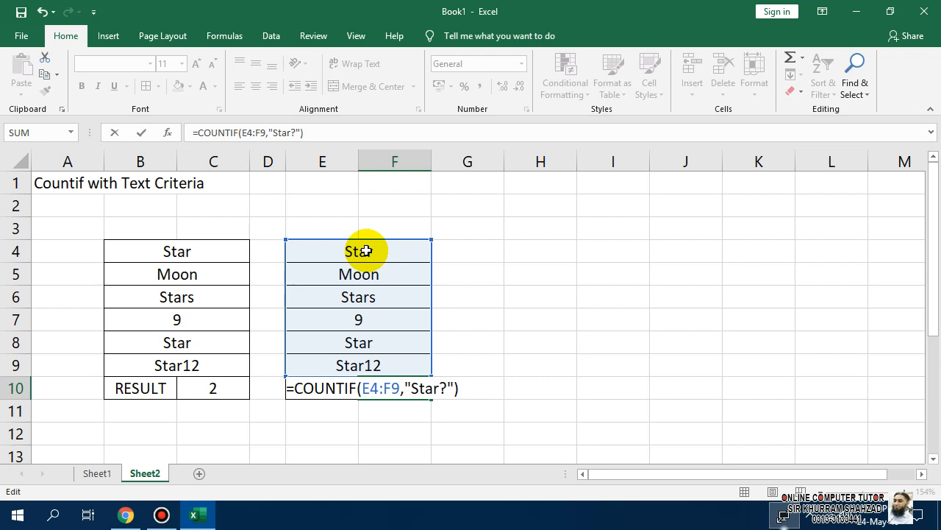
key(Return)
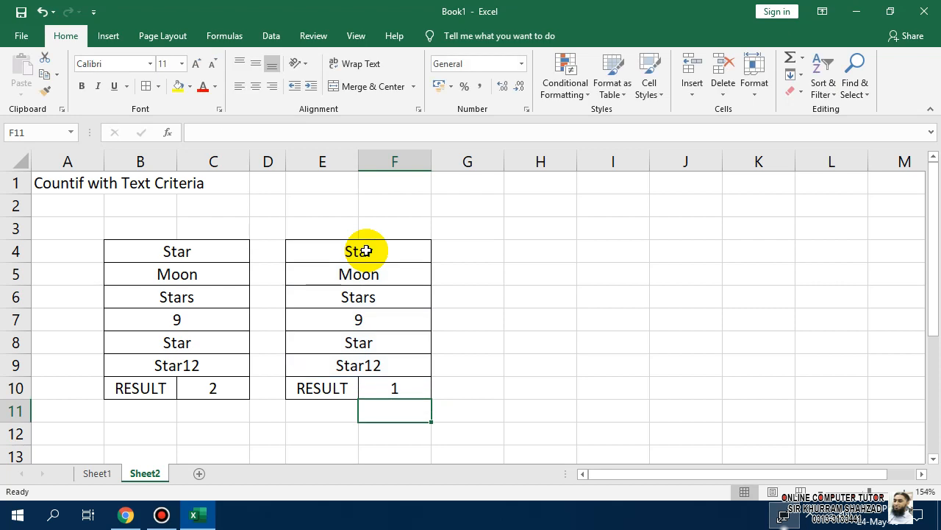
Clear the entries in E8 and E6 to test the count in F10, and undo both deletions
click(382, 301)
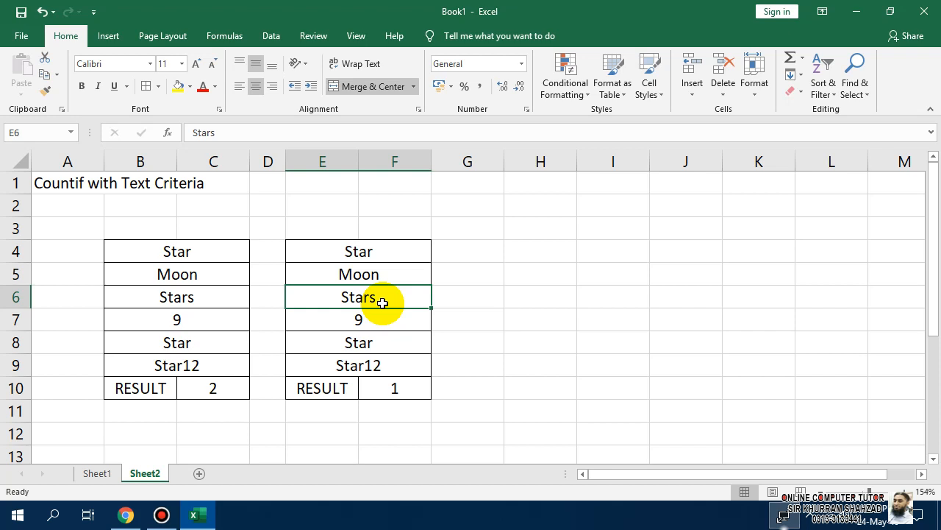
key(Up)
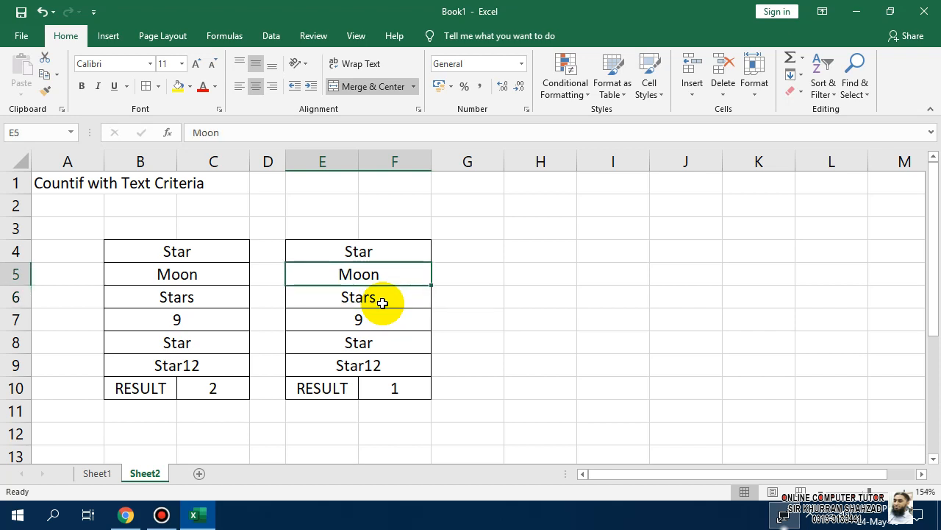
click(382, 304)
key(Down)
key(Down)
key(Delete)
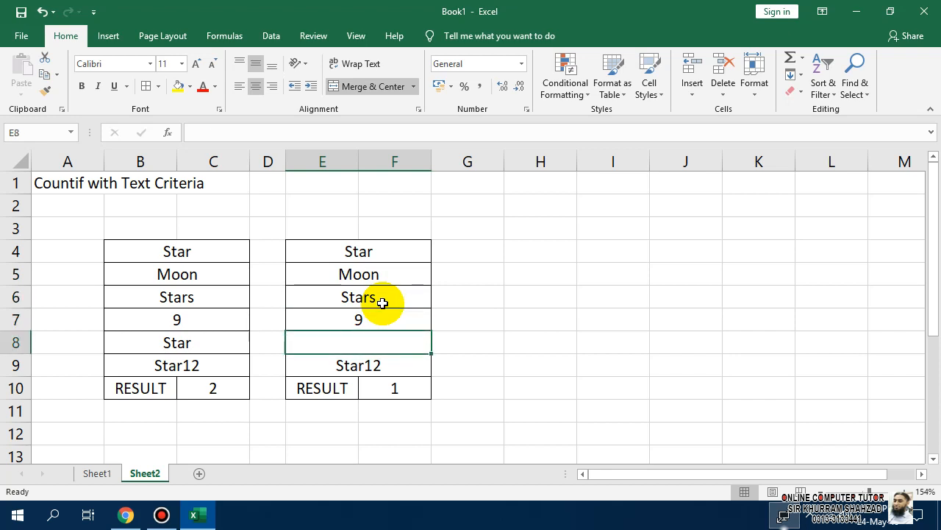
key(Up)
key(Up)
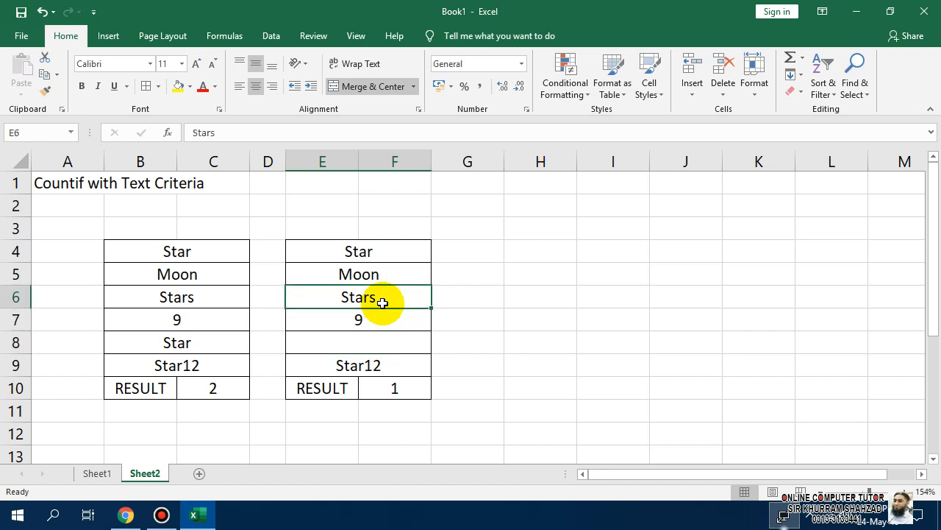
key(Delete)
key(Down)
key(Down)
key(Down)
key(Down)
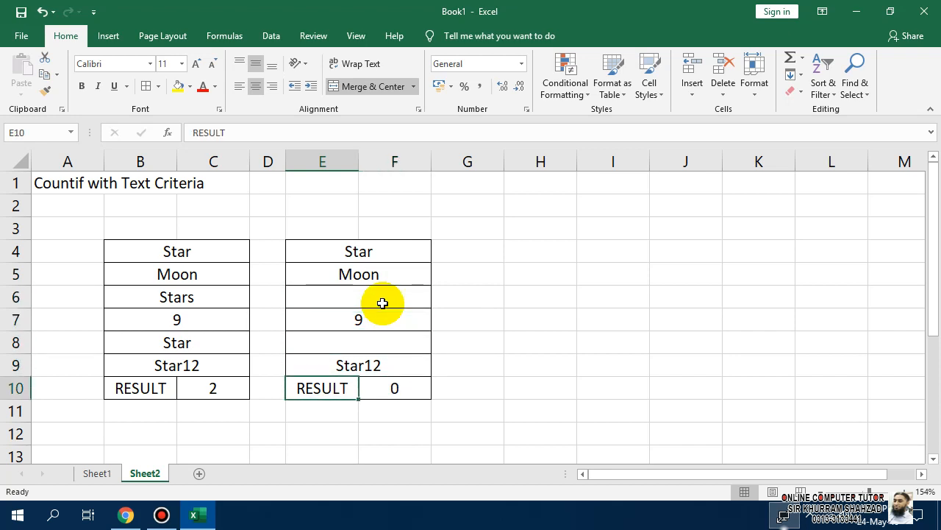
key(Right)
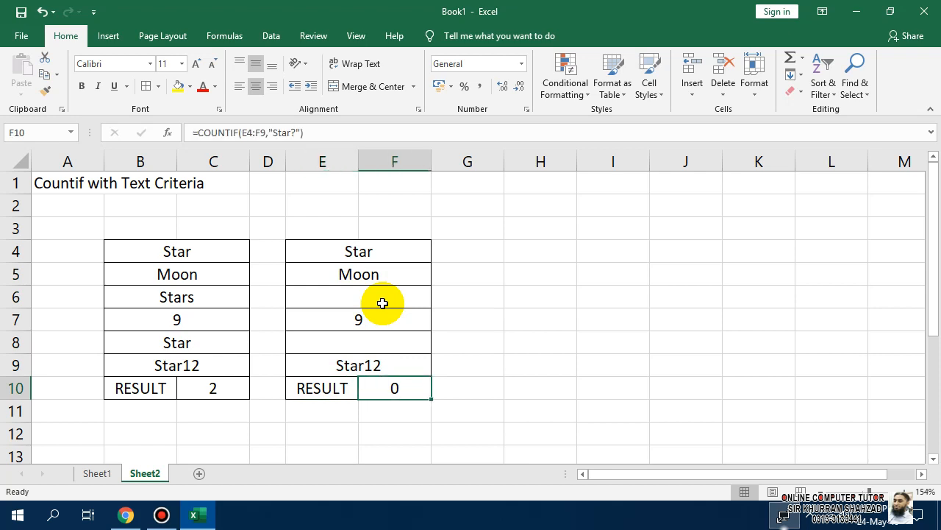
key(ctrl+z)
key(ctrl+z)
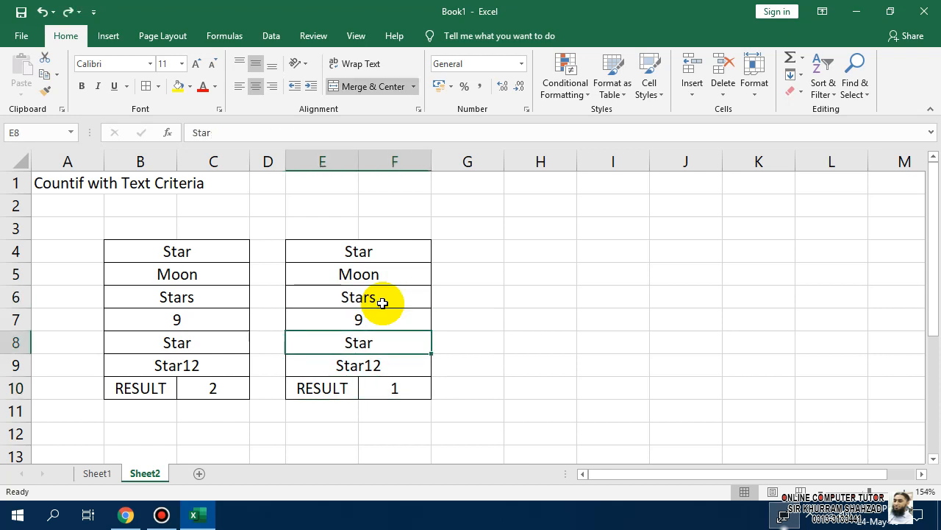
Review the entries in the second list and the "Star?" criteria of the COUNTIF formula in F10
key(Up)
key(Up)
key(Up)
key(Up)
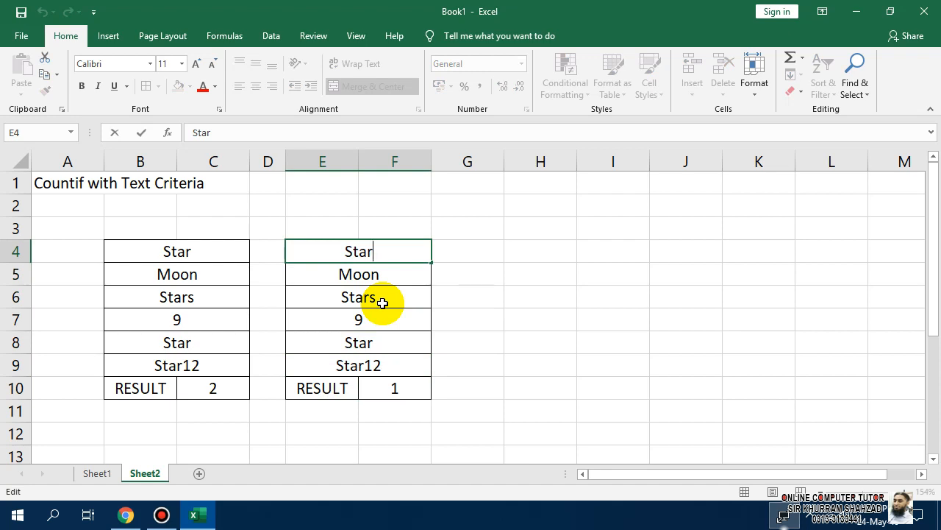
key(Down)
key(Down)
key(Down)
key(Down)
key(Down)
key(Down)
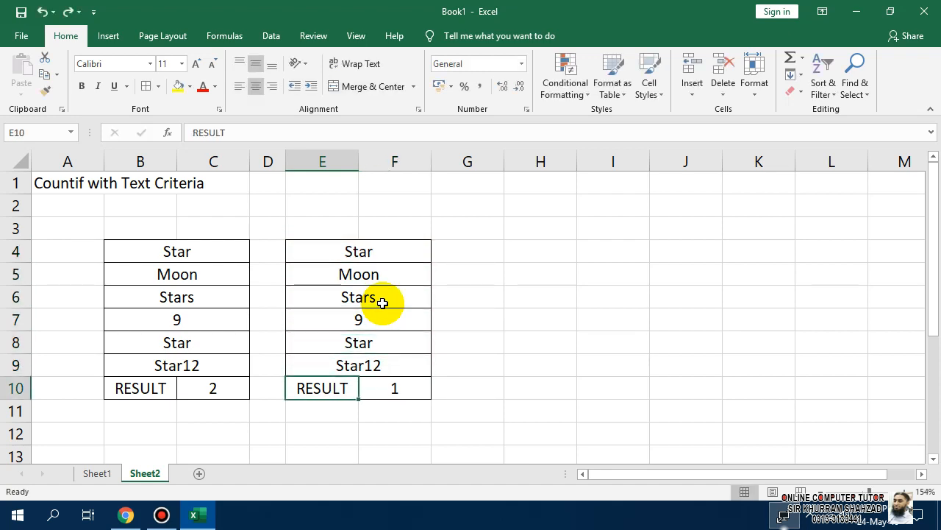
key(Right)
key(F2)
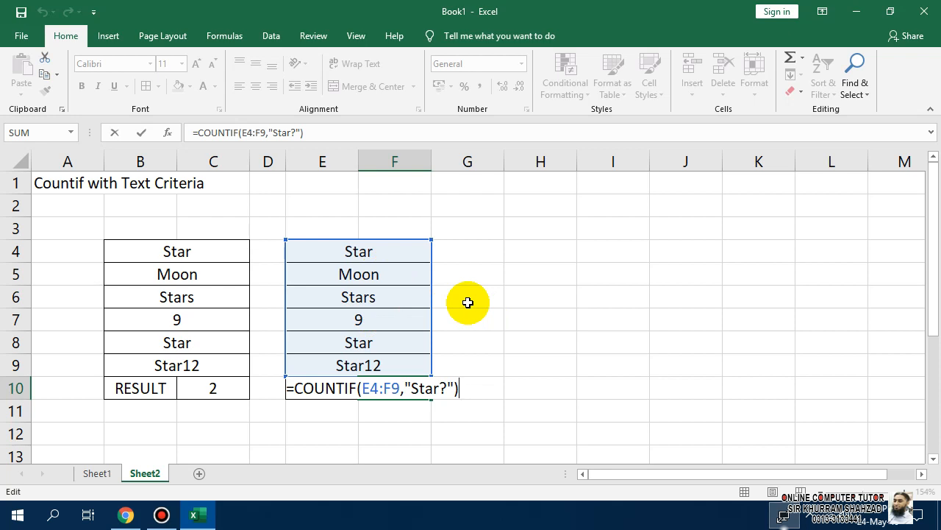
key(Return)
Copy the second table E4:F10 to H4 and narrow column G between the tables
key(Up)
key(Up)
key(Up)
key(Up)
key(Up)
key(Up)
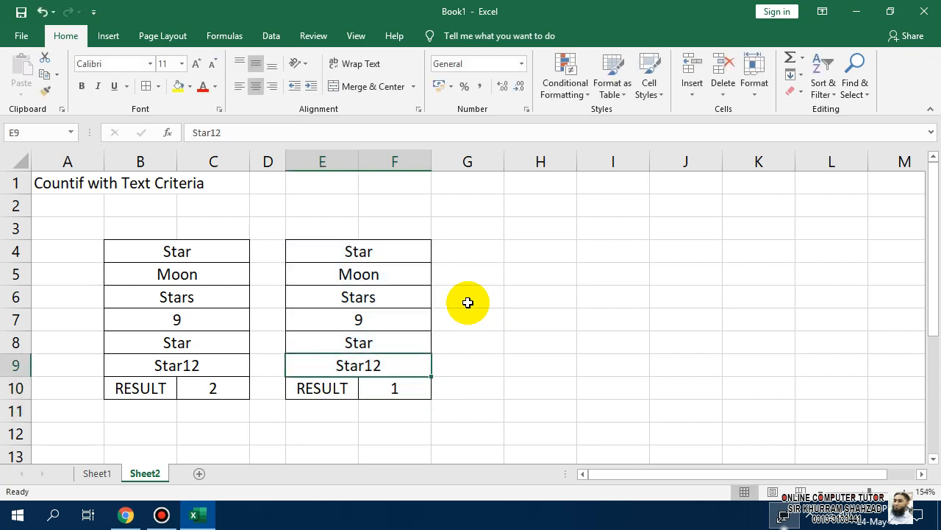
key(shift+Up)
key(shift+Down)
key(shift+Down)
key(shift+Down)
key(shift+Down)
key(shift+Down)
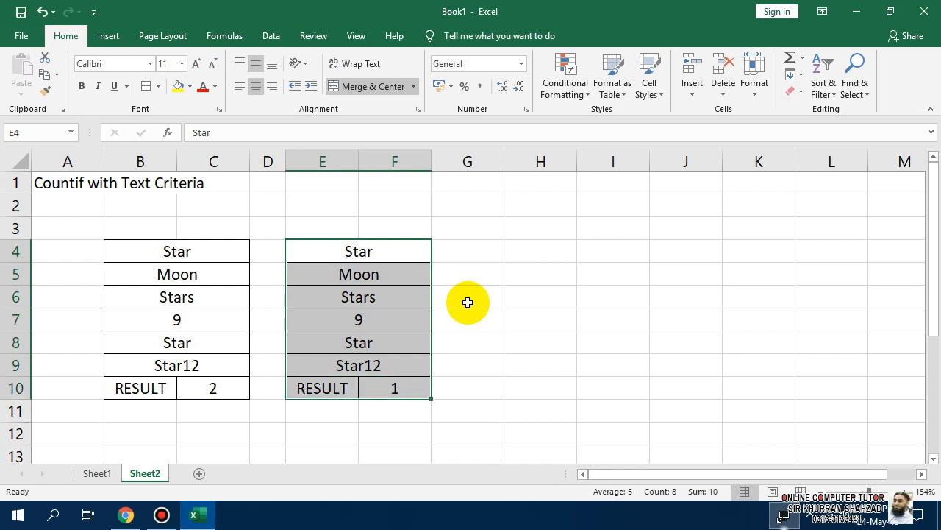
key(ctrl+c)
key(Right)
key(Up)
key(Right)
key(Down)
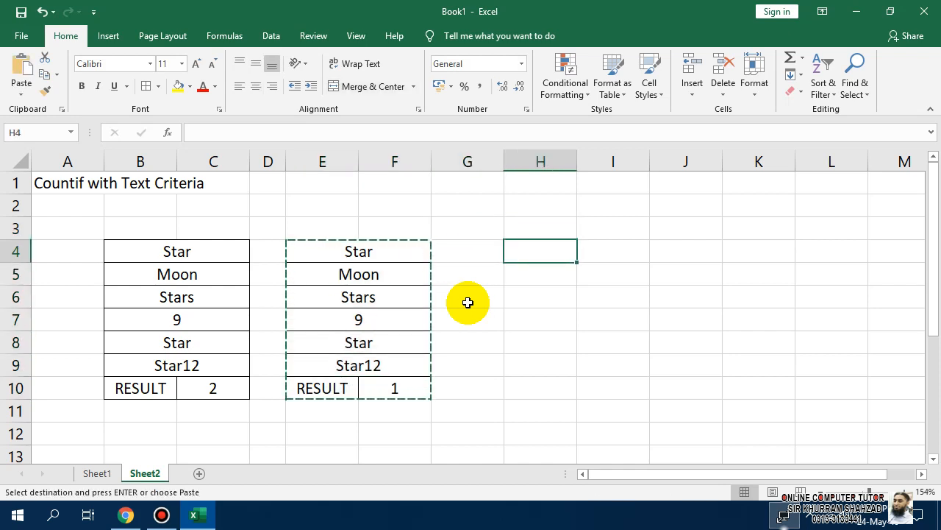
key(ctrl+v)
key(Escape)
drag(506, 161, 454, 161)
Change the formula in I10 to =COUNTIF(H4:I9,"Star*") so it matches Star followed by any number of characters
double_click(565, 387)
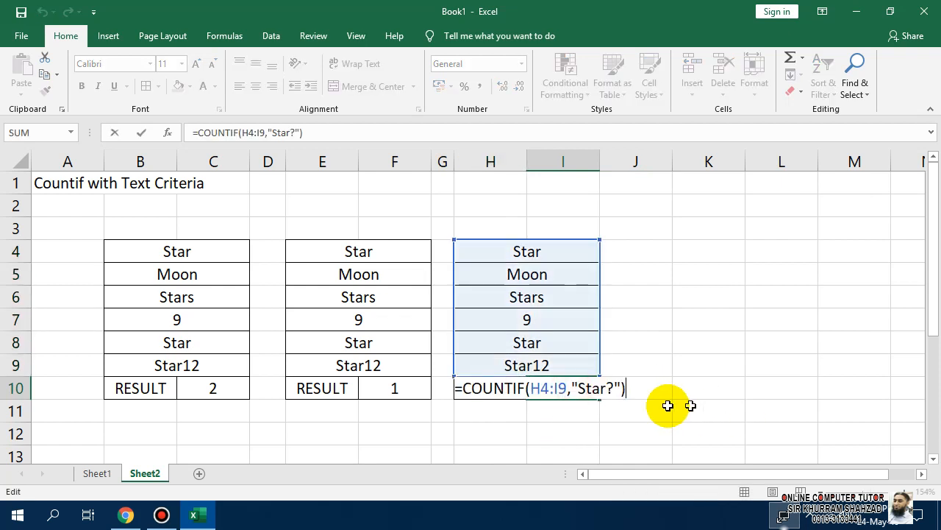
click(613, 387)
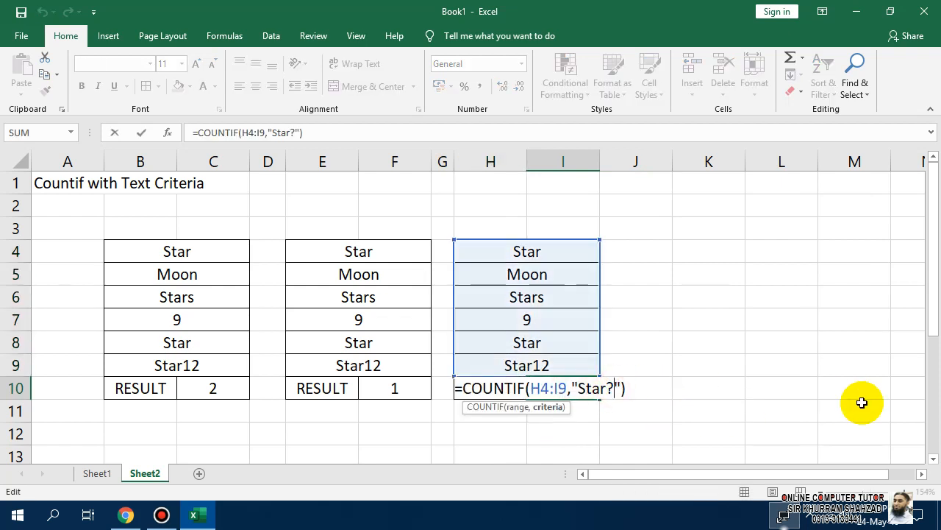
key(BackSpace)
text(*)
key(Return)
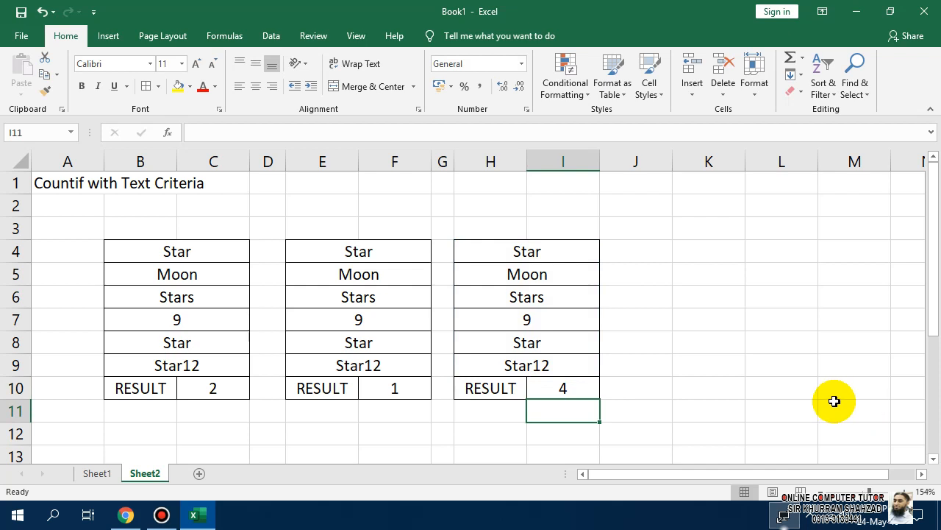
Review the entries in the third list that match the "Star*" criteria, in rows 4, 6, 8 and 9
click(537, 251)
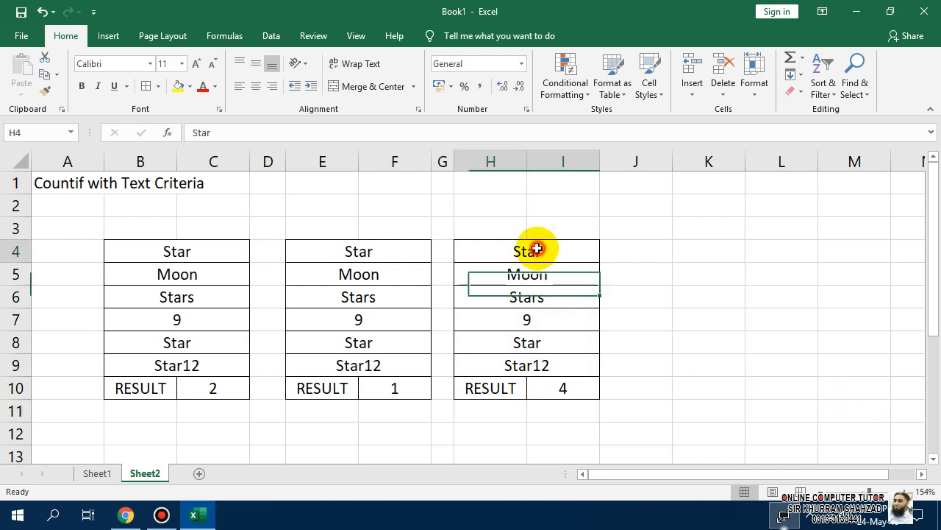
click(532, 300)
click(550, 344)
click(556, 372)
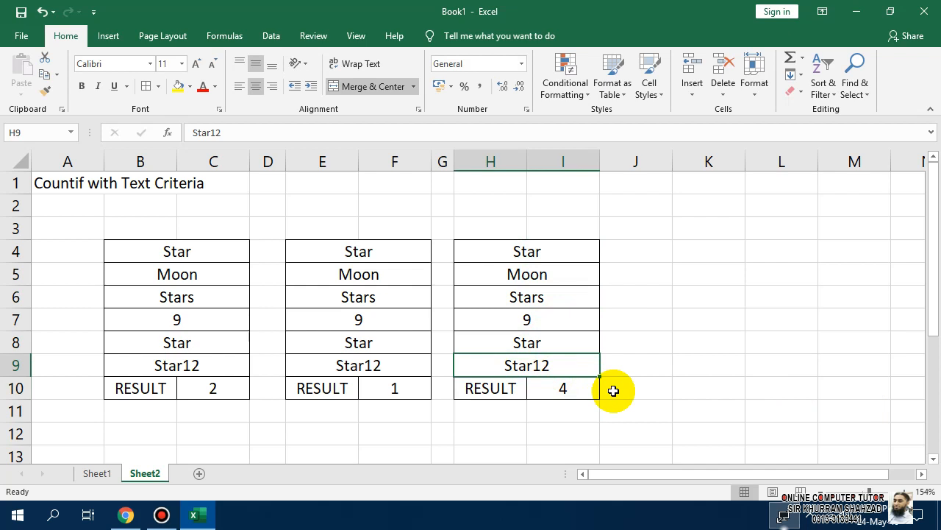
click(550, 248)
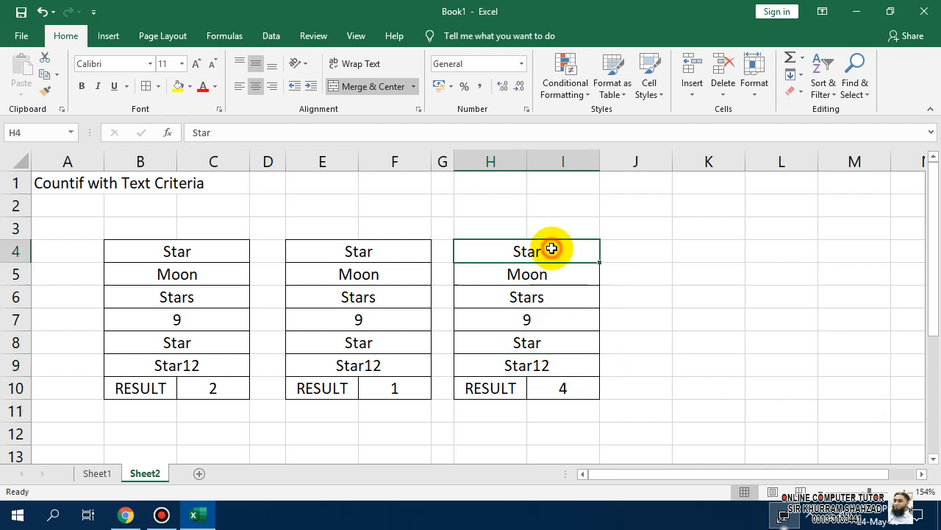
click(544, 298)
click(540, 344)
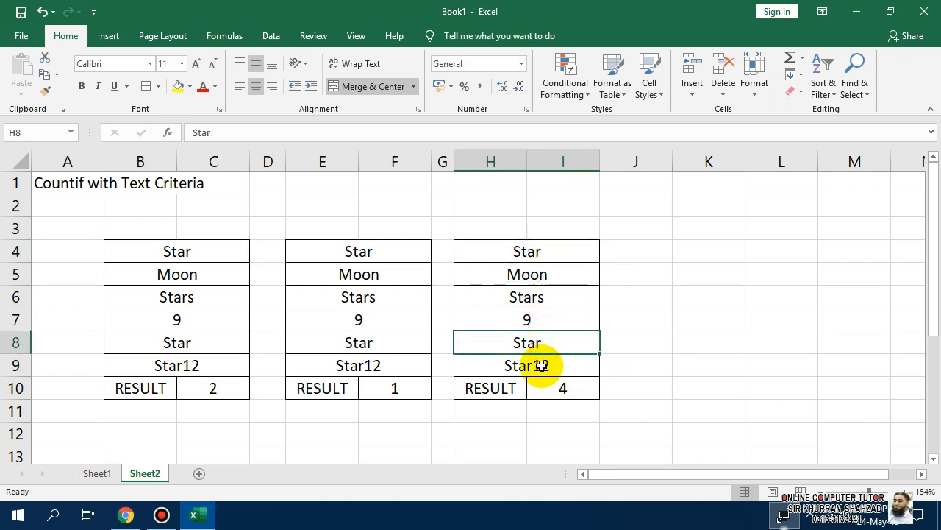
click(542, 366)
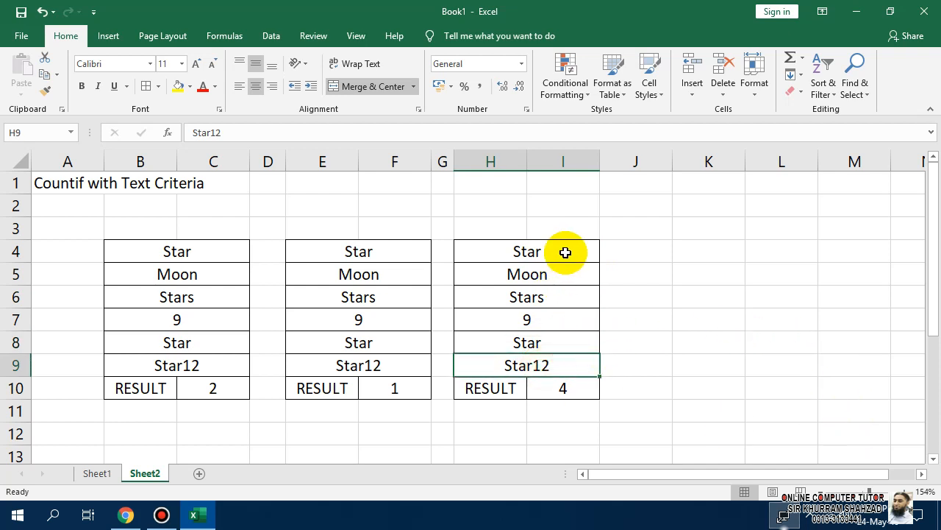
Copy the third table H4:I10 to K4 with its formatting and narrow column J between the tables
drag(564, 252, 562, 393)
right_click(503, 306)
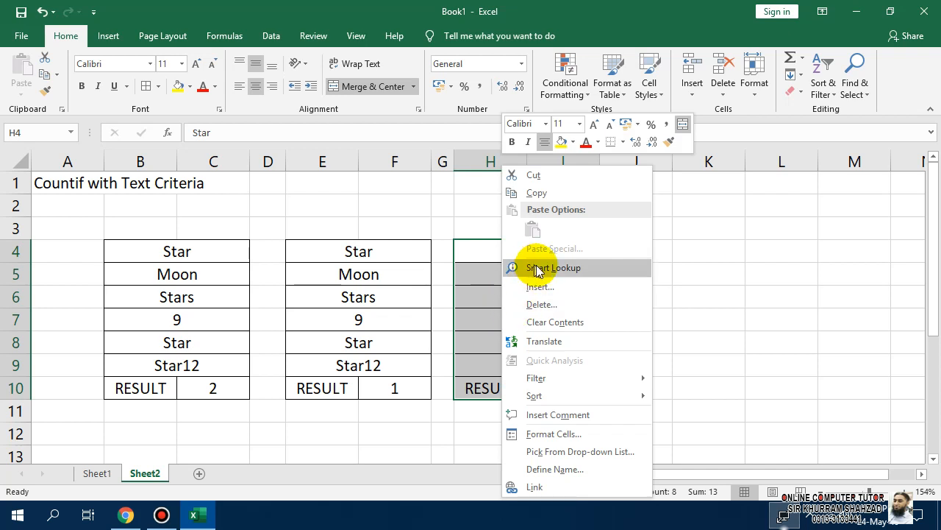
click(537, 194)
right_click(710, 250)
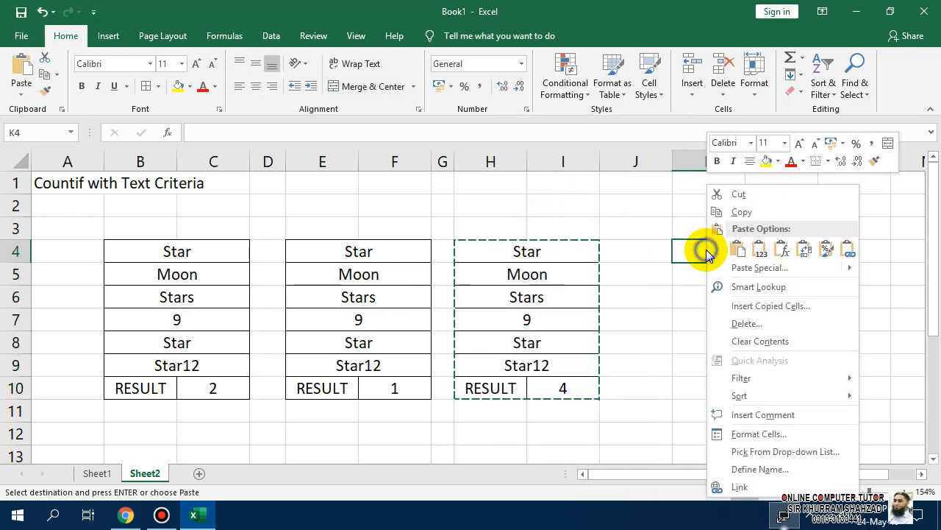
click(738, 256)
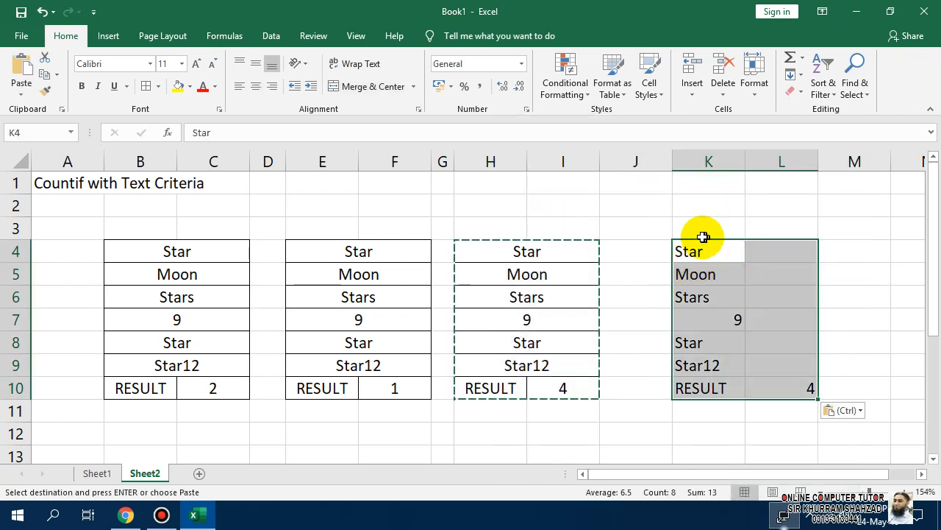
right_click(695, 248)
click(724, 231)
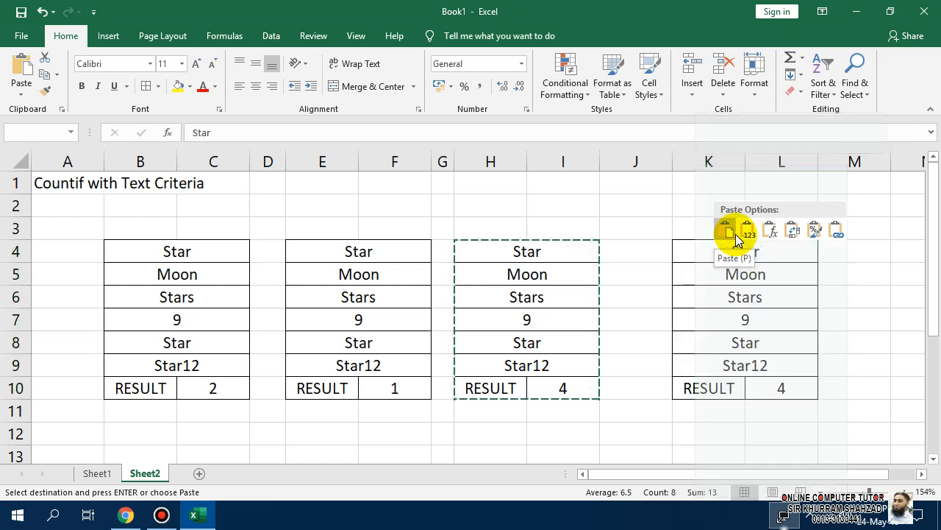
drag(673, 162, 630, 161)
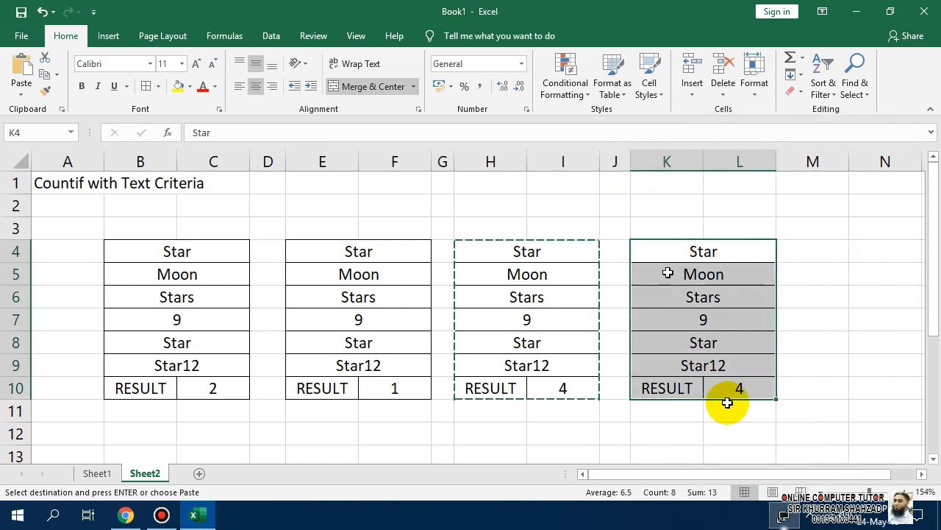
Change the formula in L10 to =COUNTIF(K4:L9,"*Star*") so it matches Star anywhere in the text
double_click(741, 376)
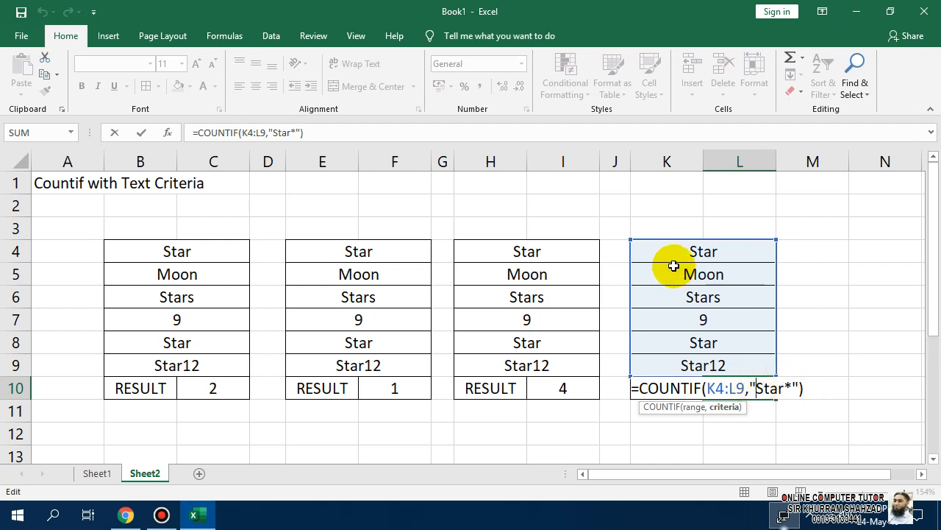
text(*)
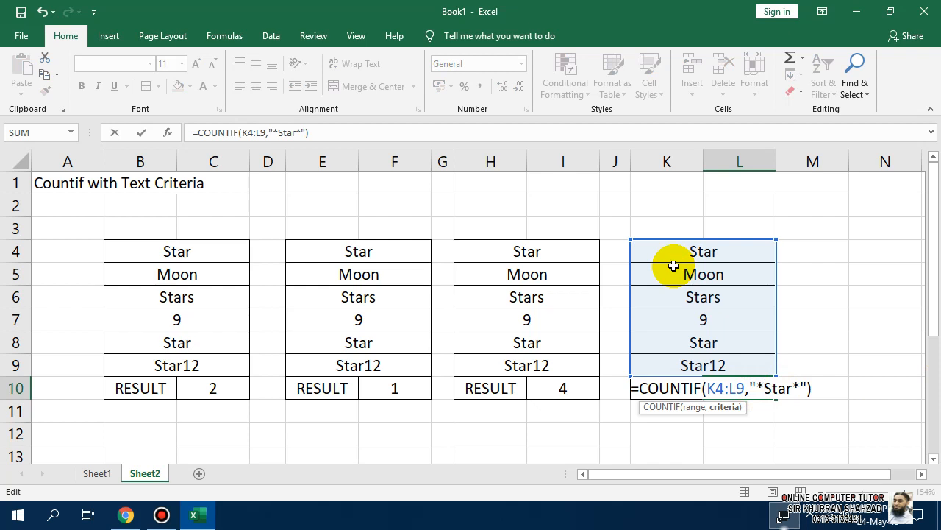
key(Return)
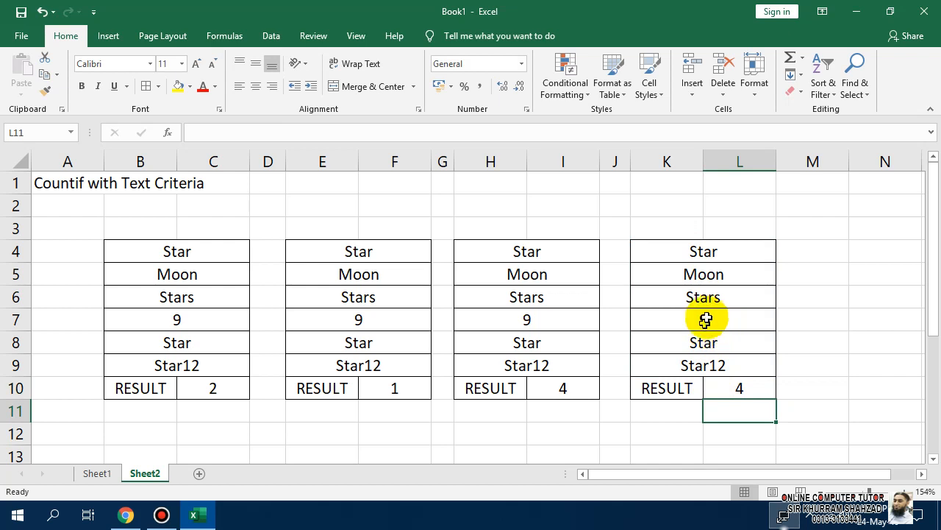
Left-align the fourth list's entries K4:L9 and replace the 9 in K7 with Star preceded by a space
drag(692, 246, 711, 361)
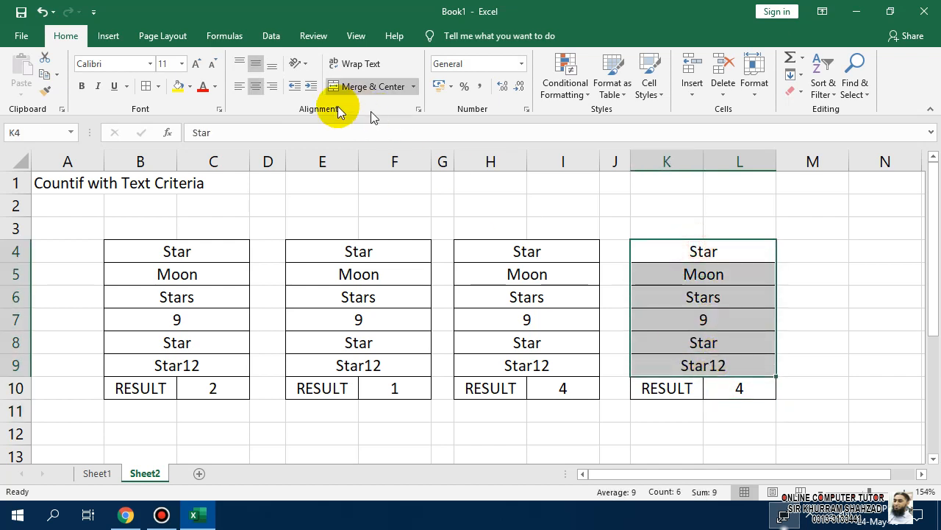
click(239, 85)
click(663, 319)
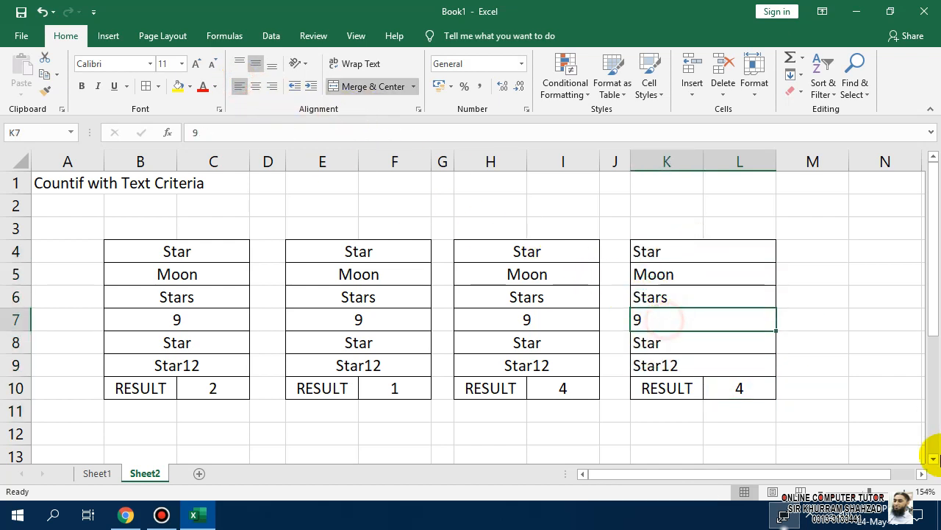
key(BackSpace)
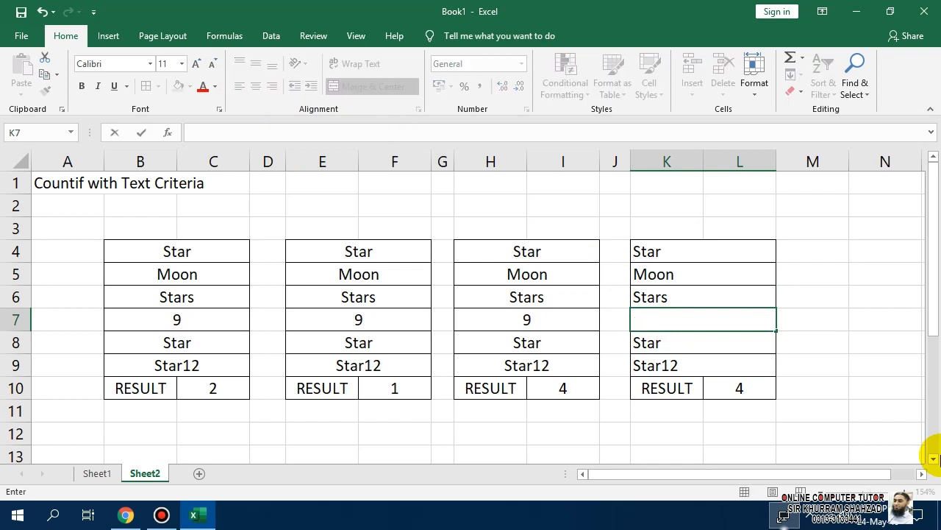
text(Star)
key(ctrl+Return)
key(Return)
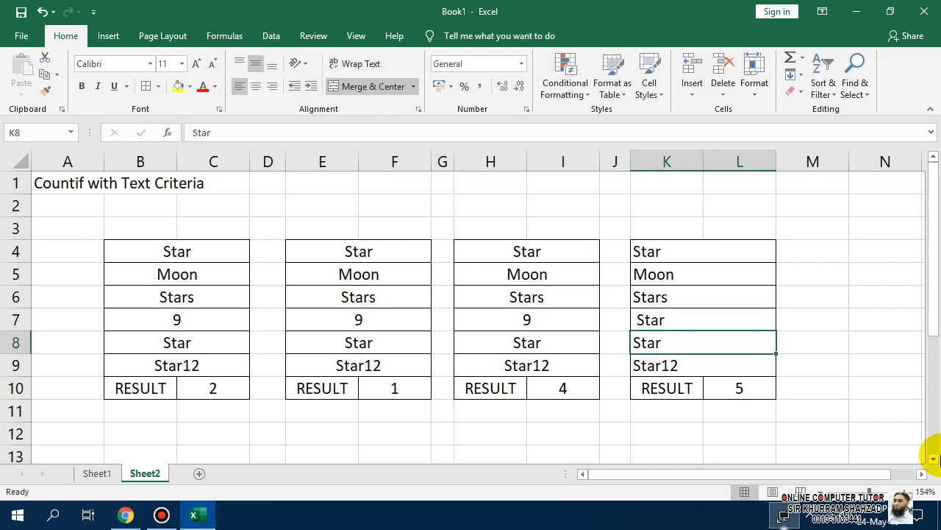
Copy the space-prefixed Star from K7 into H7 to test the count in I10, and undo the paste
click(670, 311)
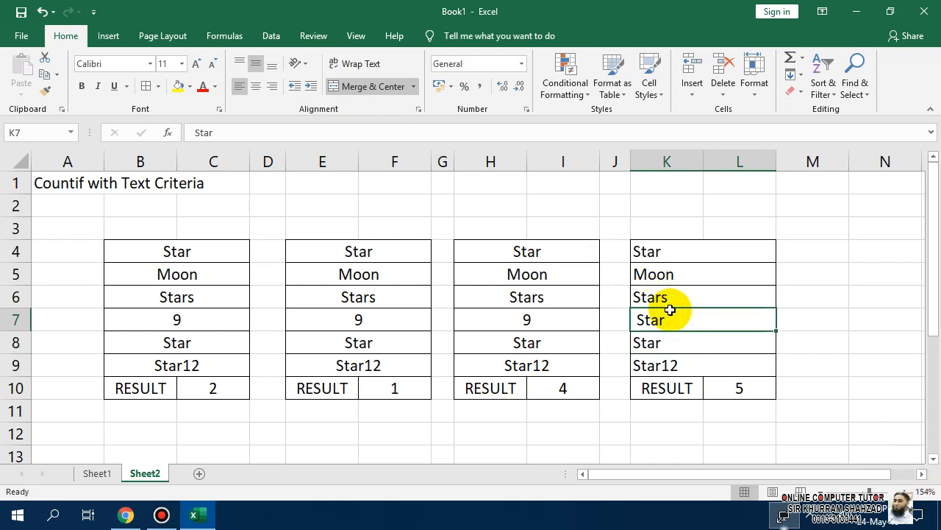
right_click(670, 312)
click(660, 320)
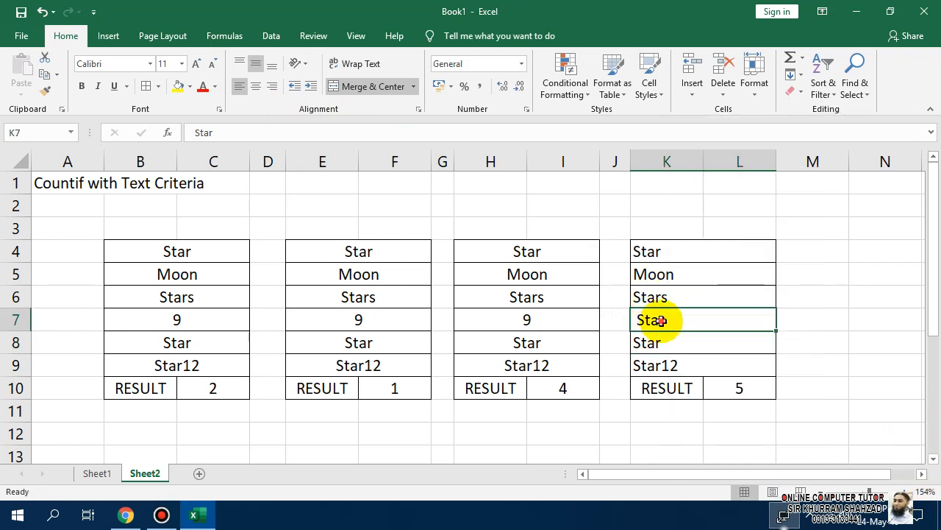
right_click(660, 320)
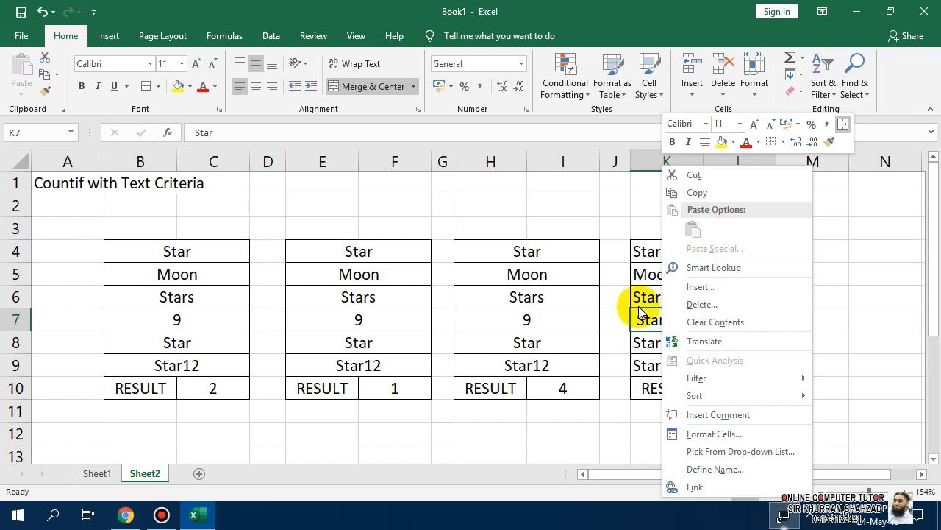
click(640, 314)
key(ctrl+c)
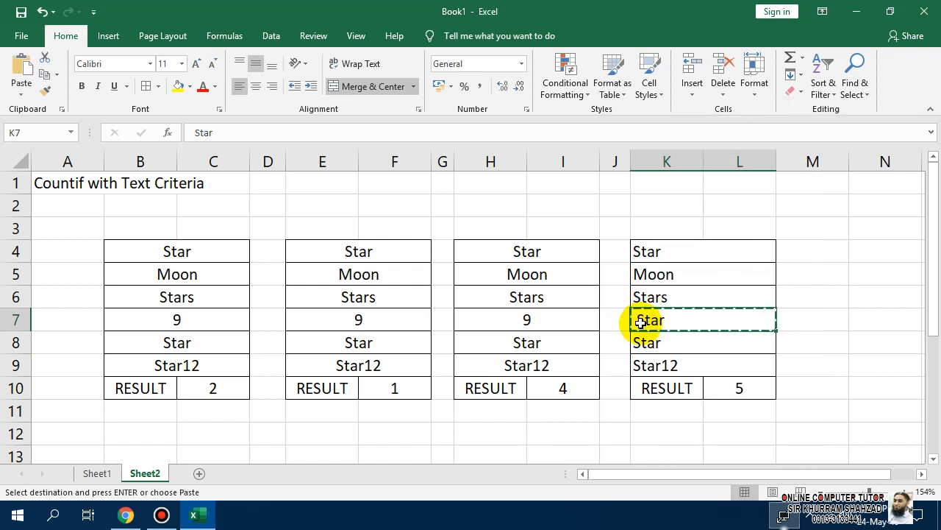
key(Left)
key(Left)
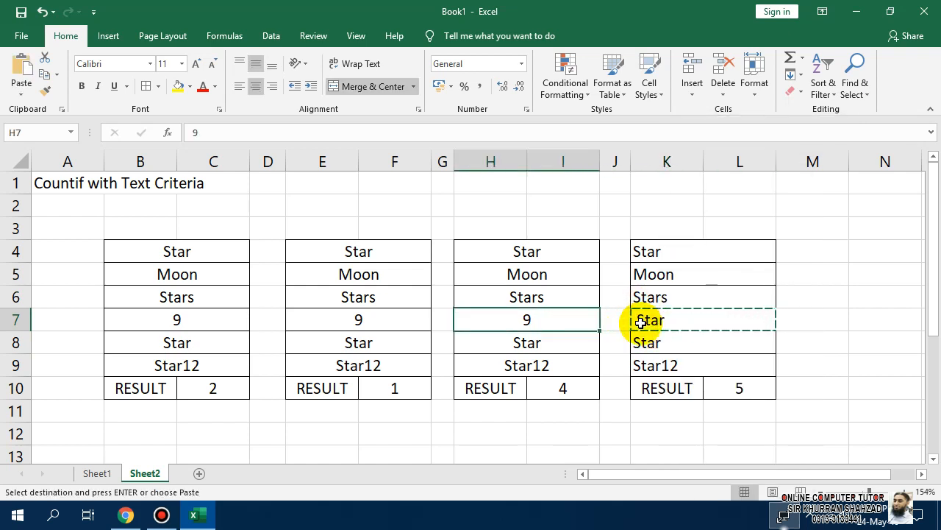
key(ctrl+v)
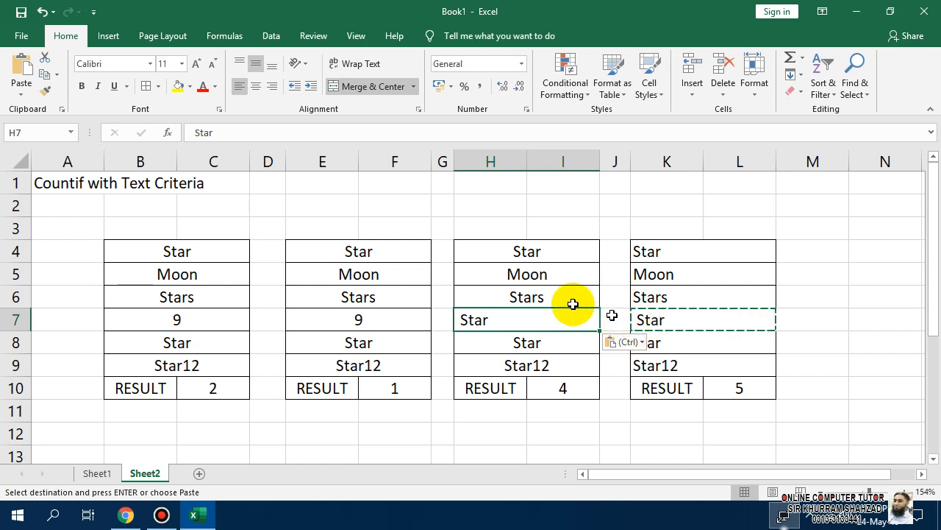
click(554, 391)
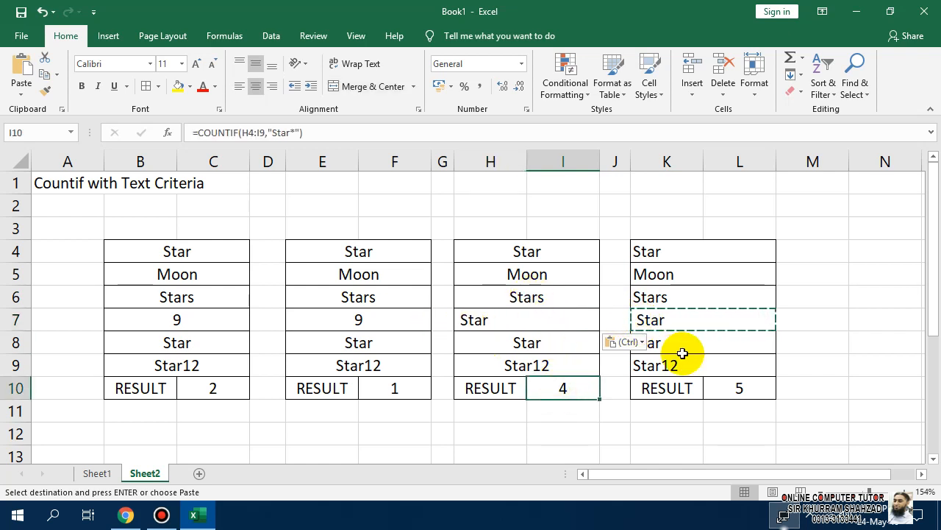
key(ctrl+z)
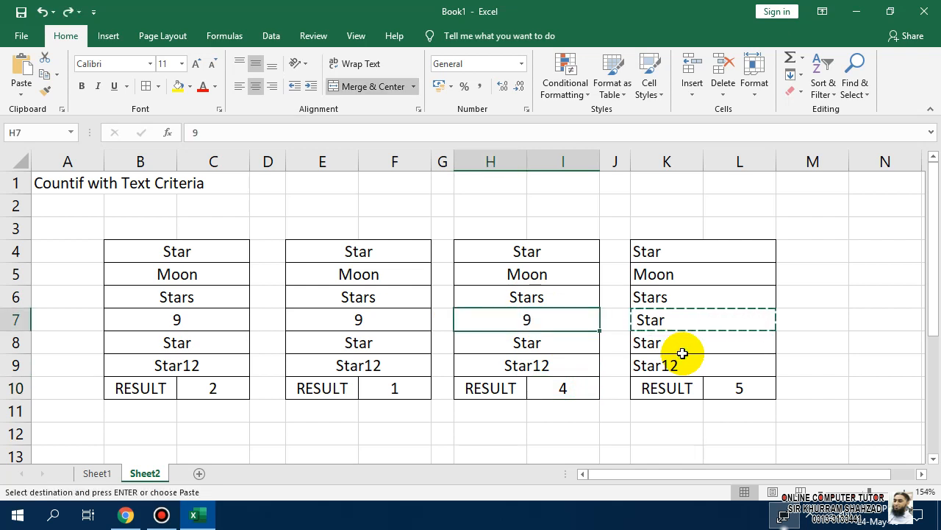
Copy the fourth list's entries K4:L9 over the entries of the other three lists, starting at H4, E4 and B4
click(632, 318)
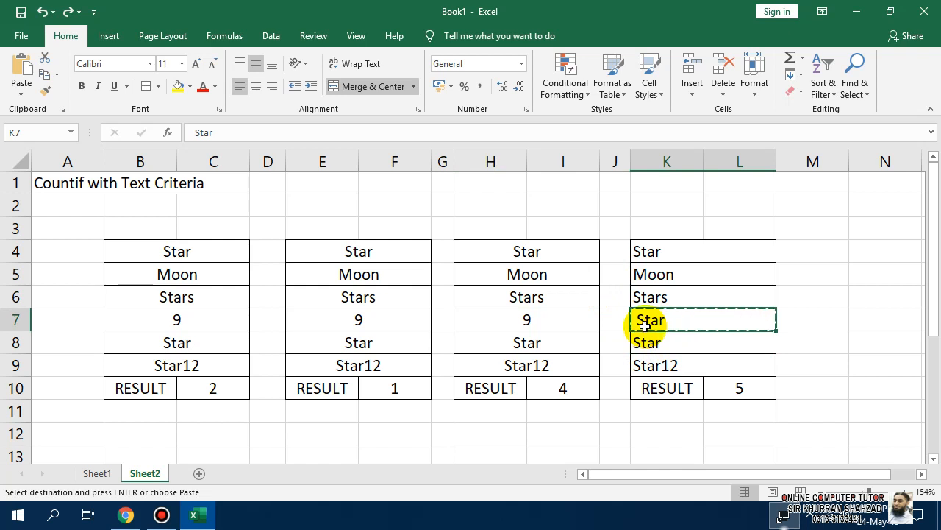
right_click(645, 329)
click(651, 249)
drag(651, 249, 664, 356)
key(ctrl+c)
click(525, 250)
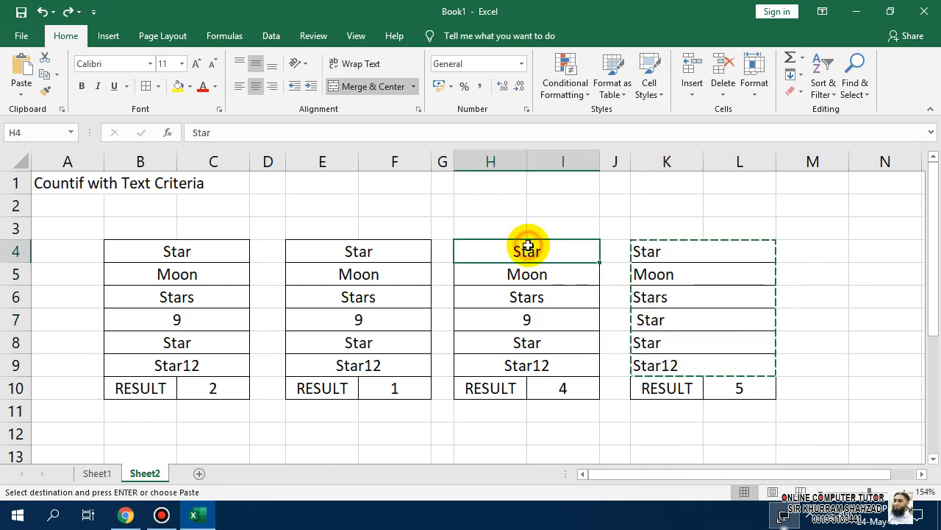
key(ctrl+v)
click(385, 250)
key(ctrl+v)
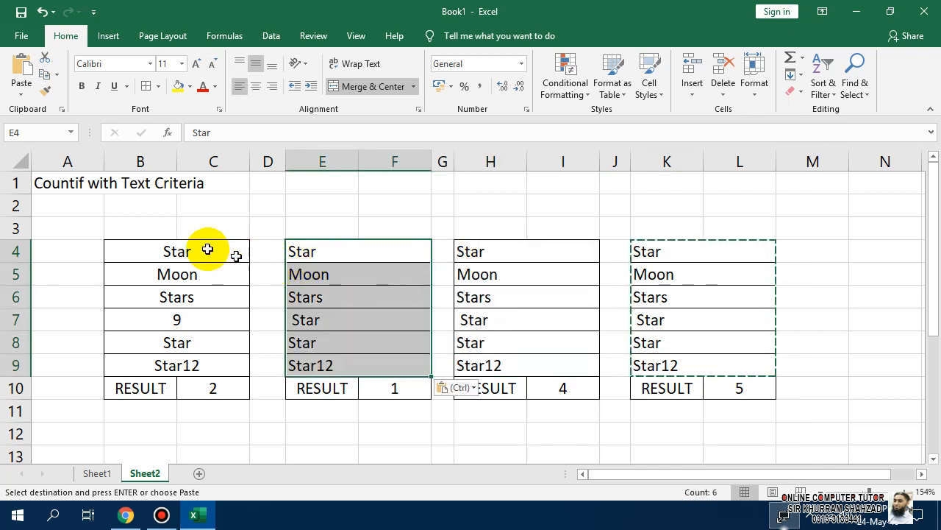
click(190, 246)
key(ctrl+v)
key(Escape)
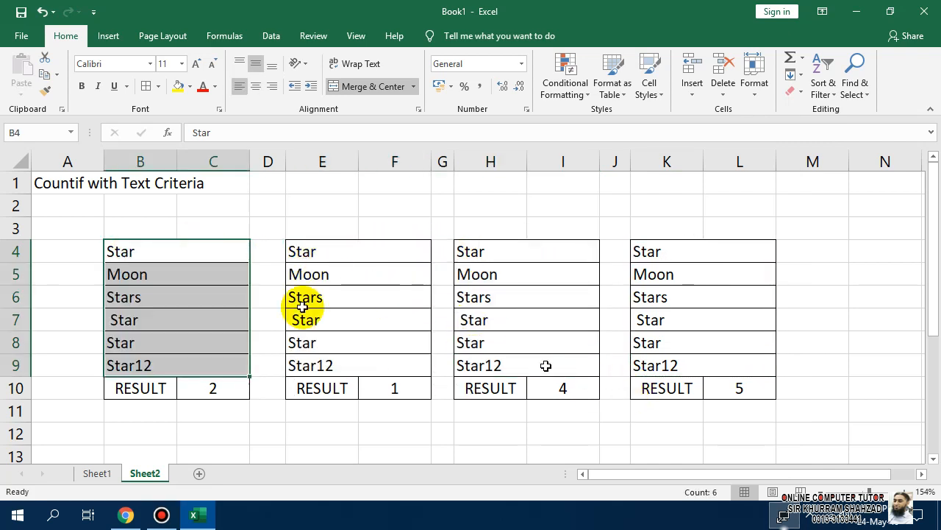
Review the space-prefixed Star and neighbouring entries in the lists, and inspect the COUNTIF formula in L10
click(117, 299)
click(117, 318)
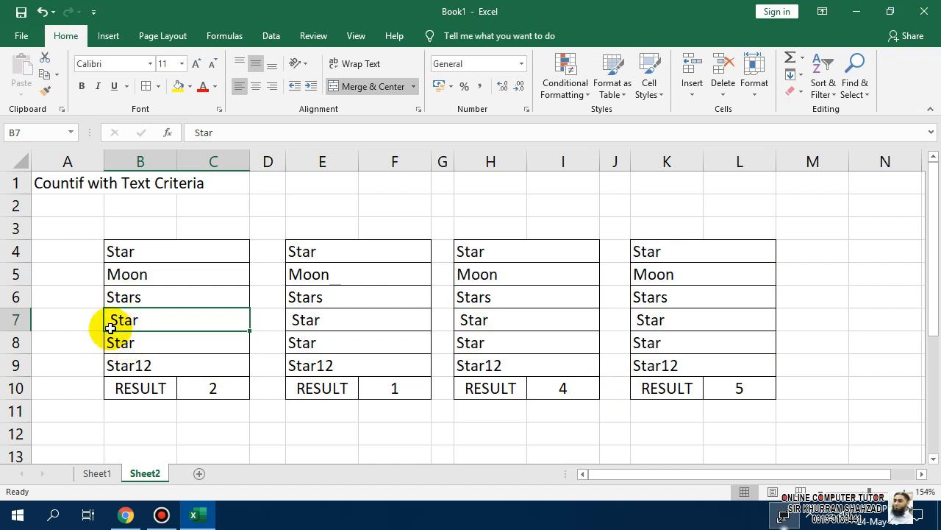
click(275, 324)
click(495, 339)
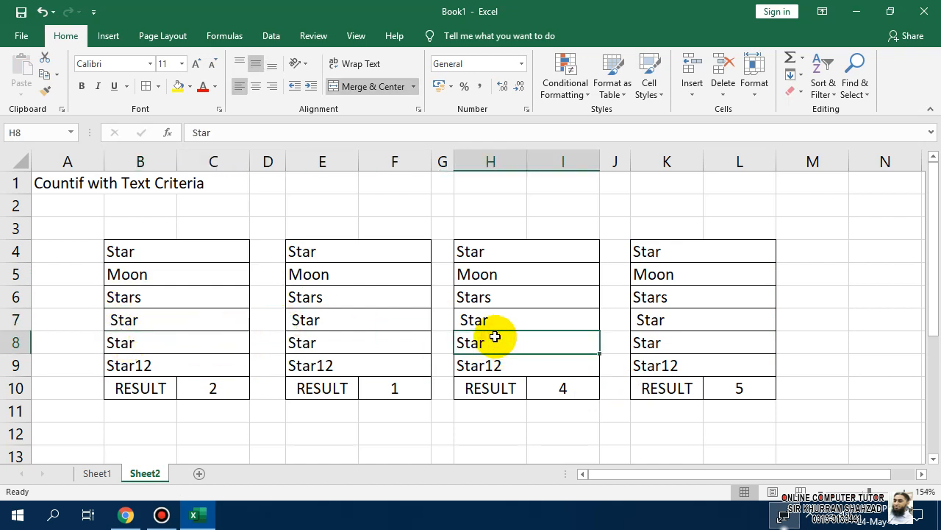
double_click(736, 391)
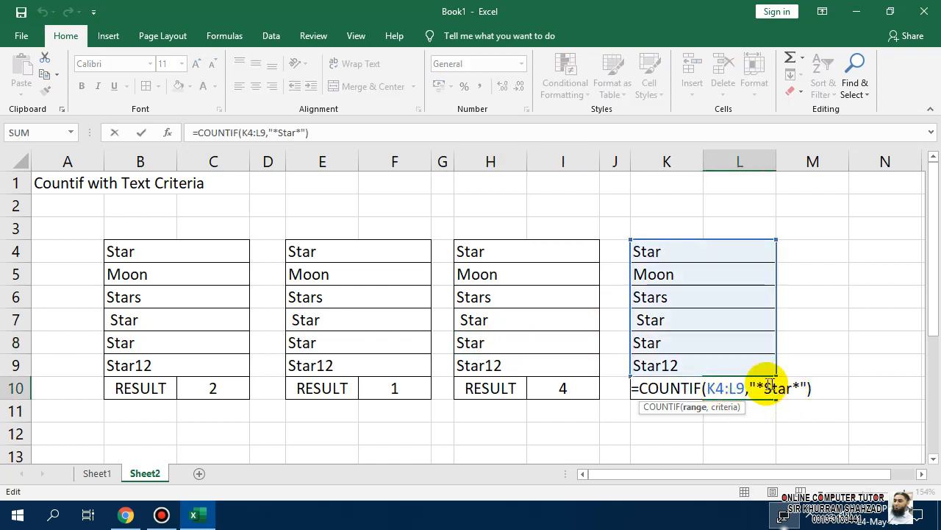
key(ctrl+Return)
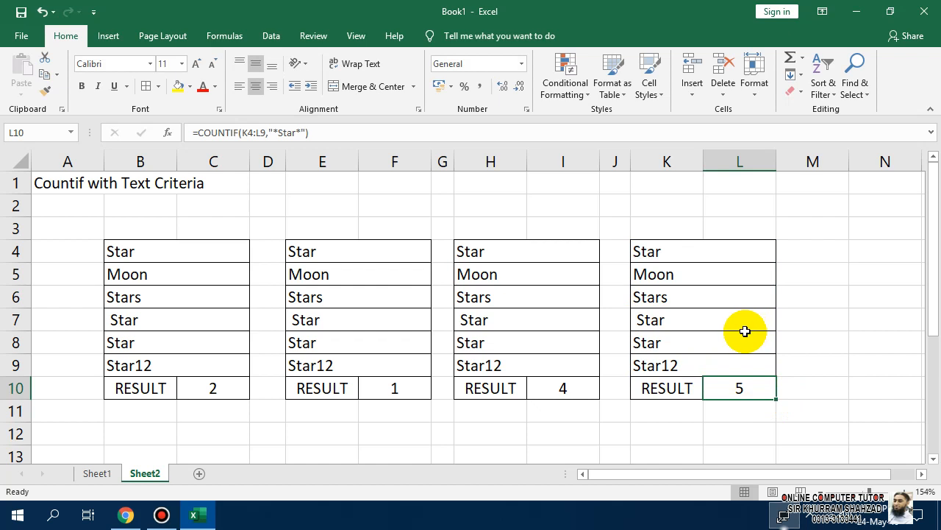
Copy the fourth list with its result row, K4:L10, to N4 as a fifth list and narrow the spacer column M
drag(704, 246, 703, 379)
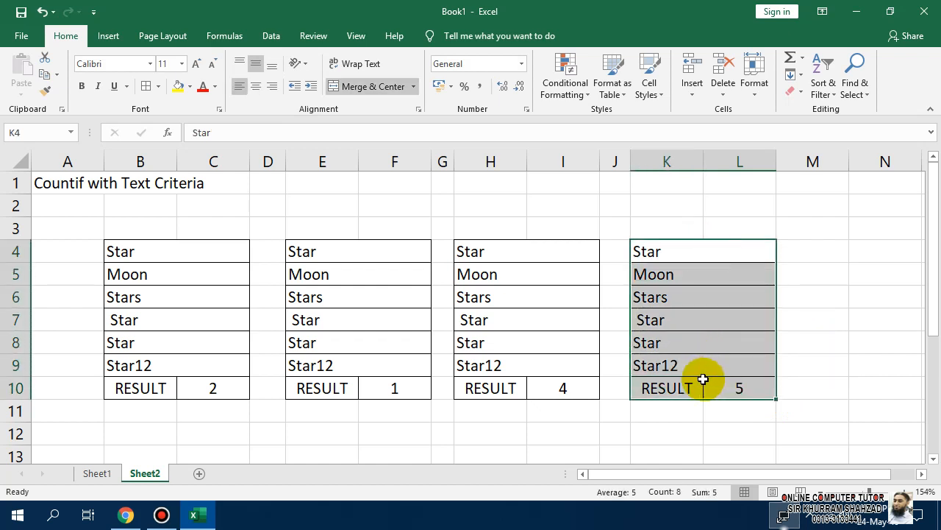
key(ctrl+c)
click(884, 253)
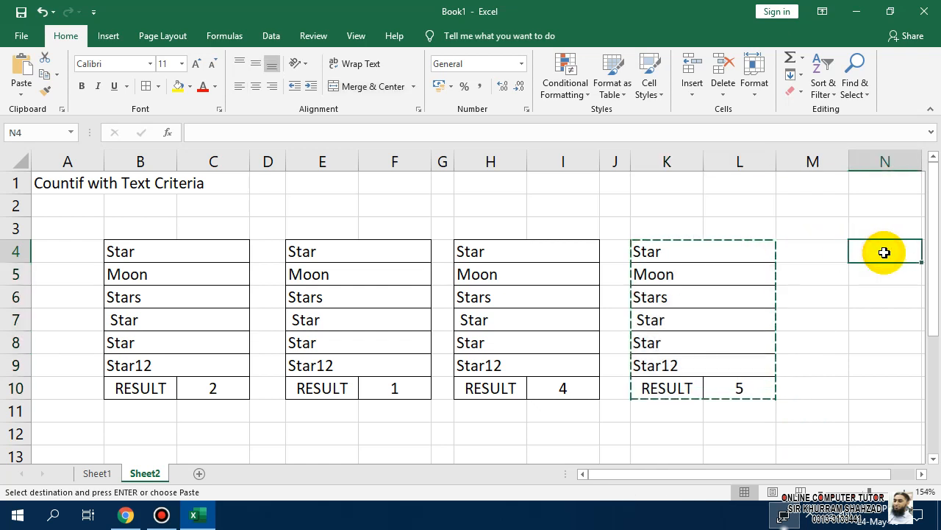
key(ctrl+v)
drag(848, 162, 820, 162)
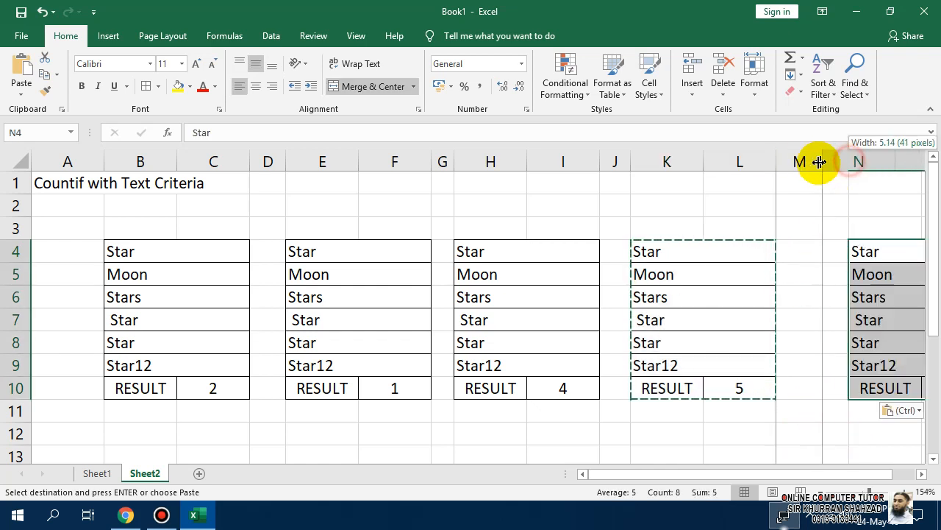
drag(771, 474, 865, 478)
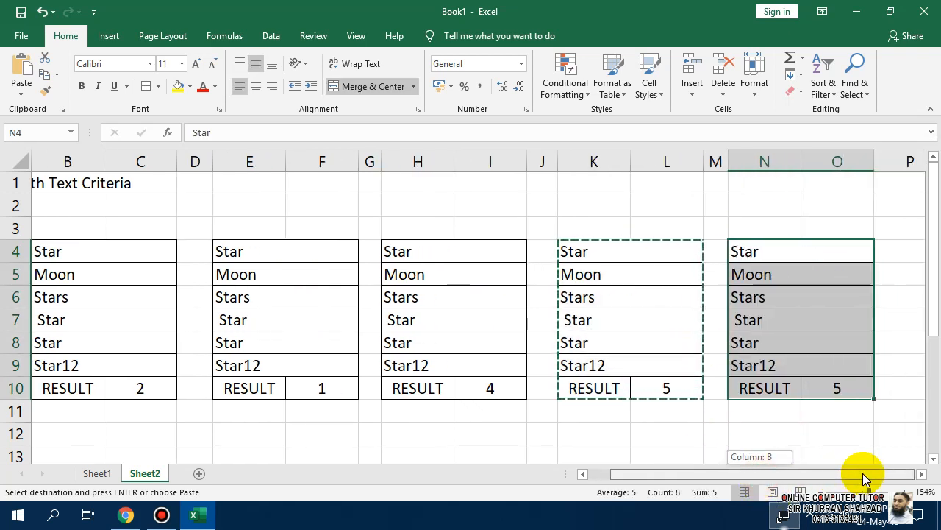
click(853, 388)
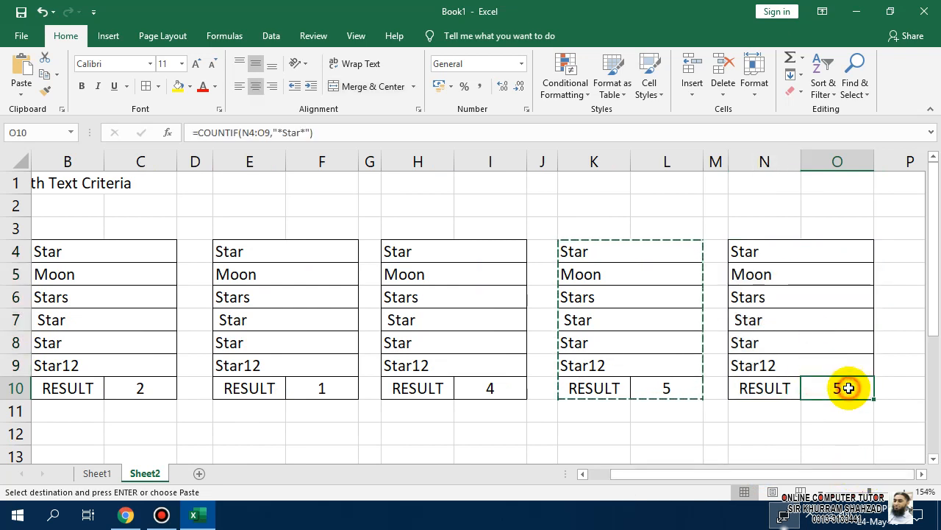
key(Escape)
Replace the space-prefixed Star in N7 of the fifth list with the number 9
click(778, 321)
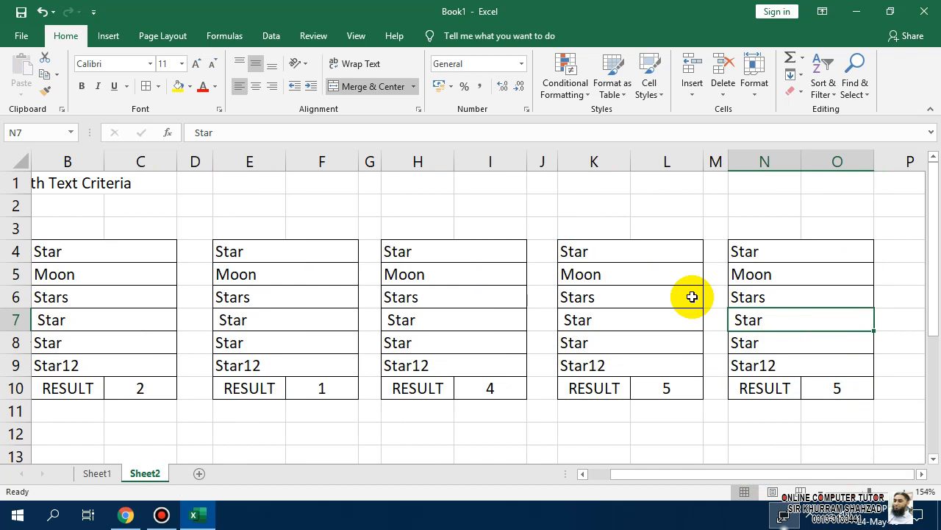
text(9)
key(Return)
Change the formula in O10 to =COUNTIF(N4:O9,"*") so it counts every text entry in the fifth list
click(836, 390)
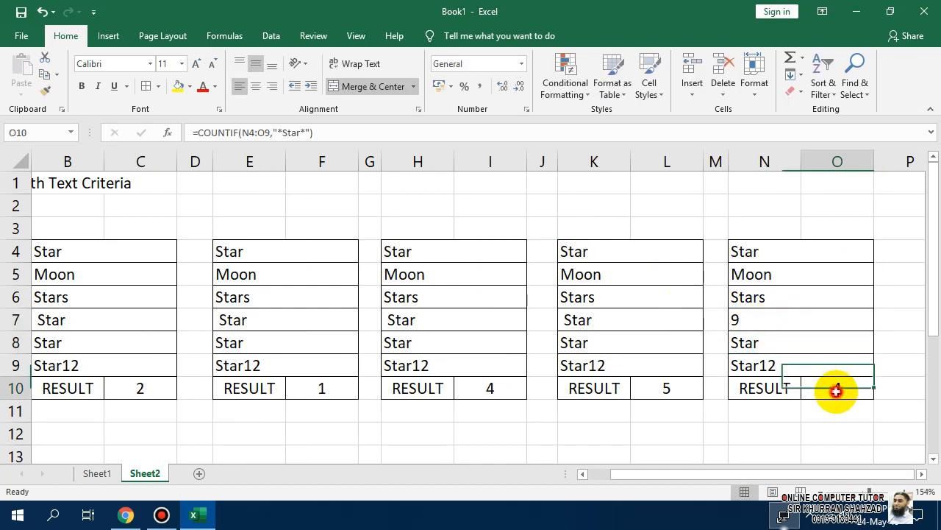
double_click(836, 391)
click(916, 392)
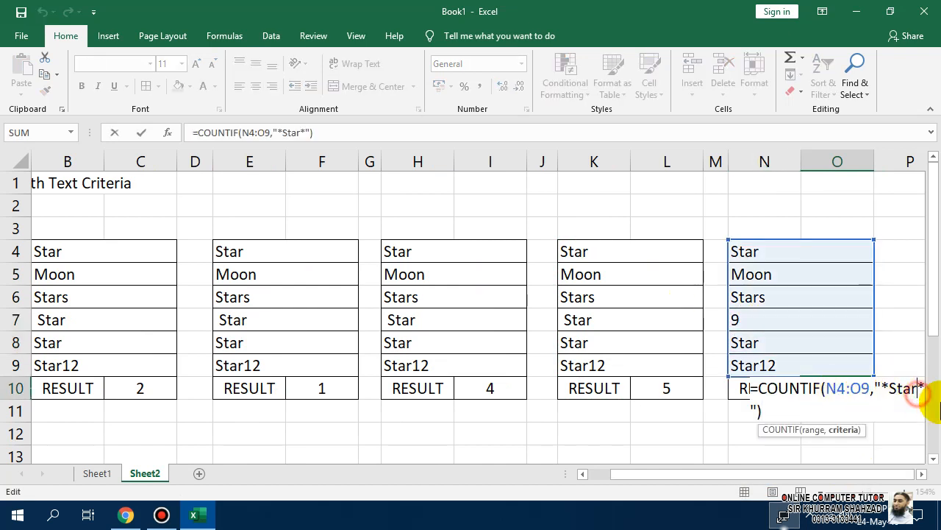
key(BackSpace)
key(BackSpace)
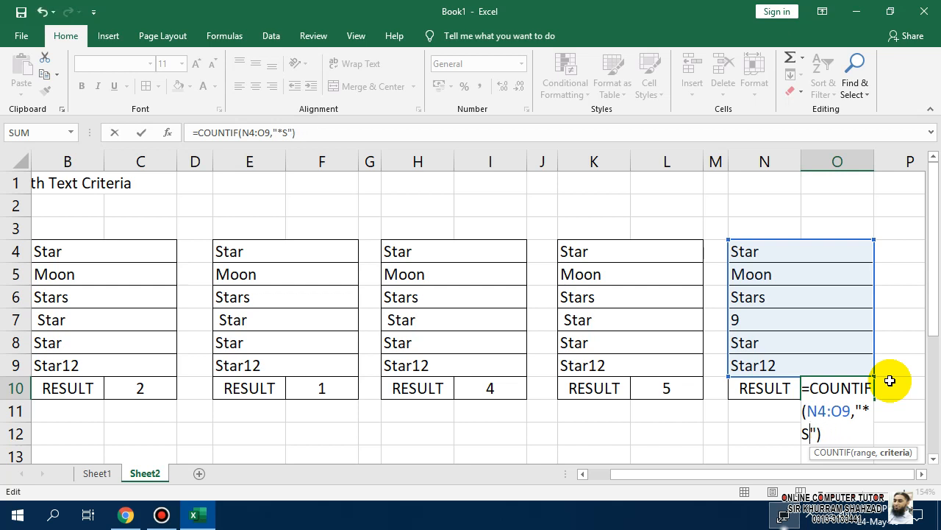
key(Return)
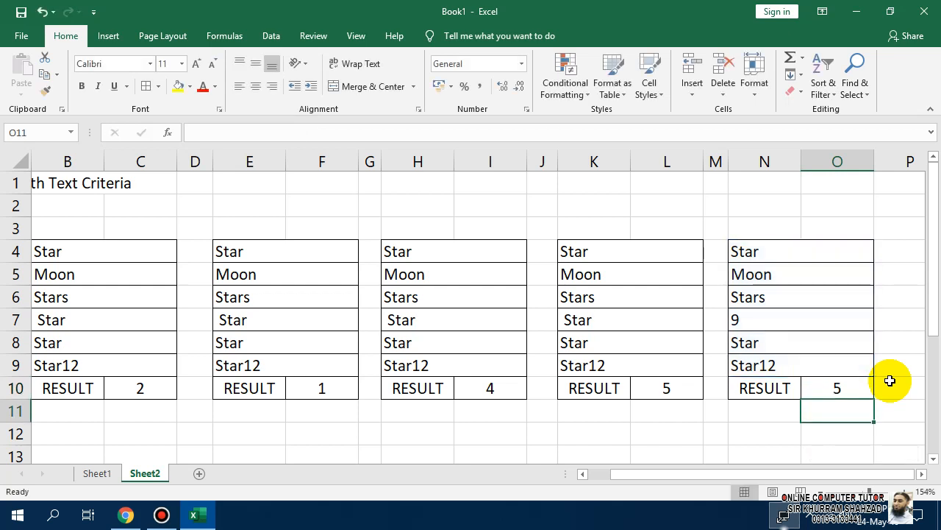
click(867, 376)
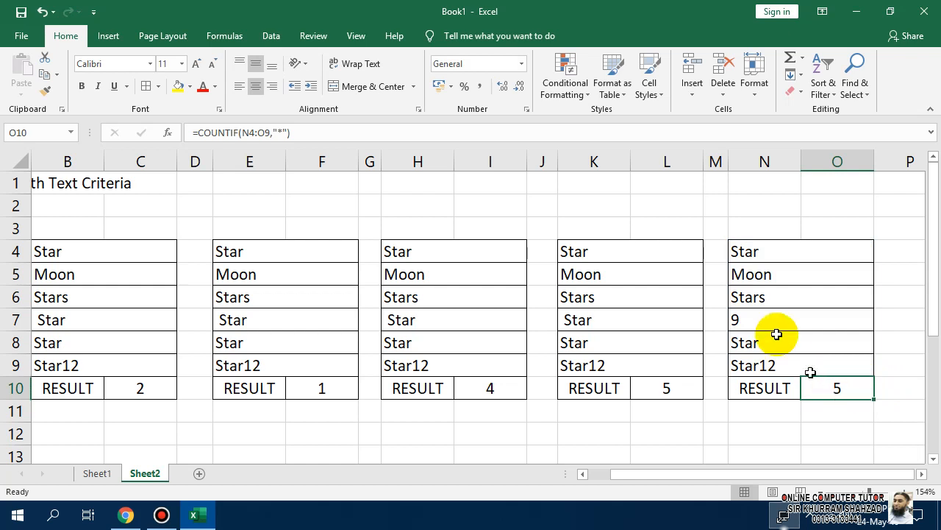
Go through the fifth list's text entries around the number in N7 and compare them with the count in O10
click(725, 321)
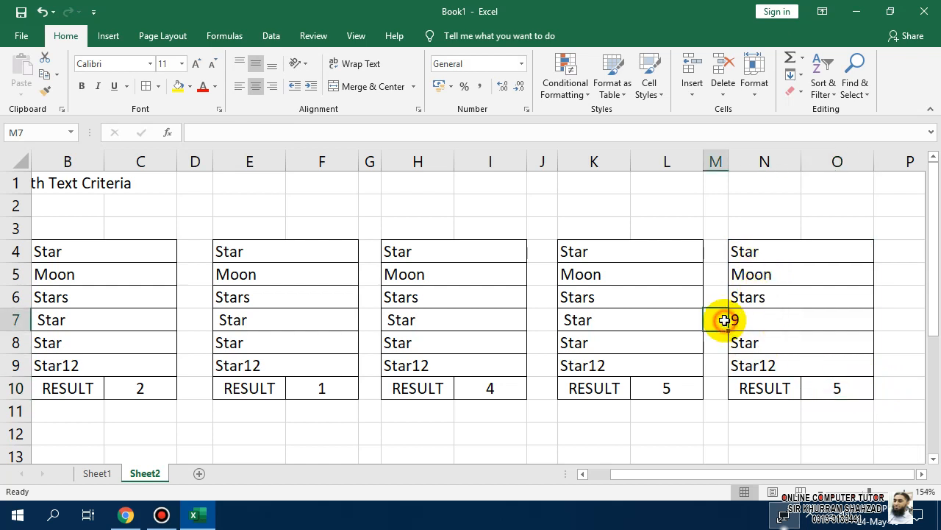
click(765, 249)
click(765, 277)
click(760, 299)
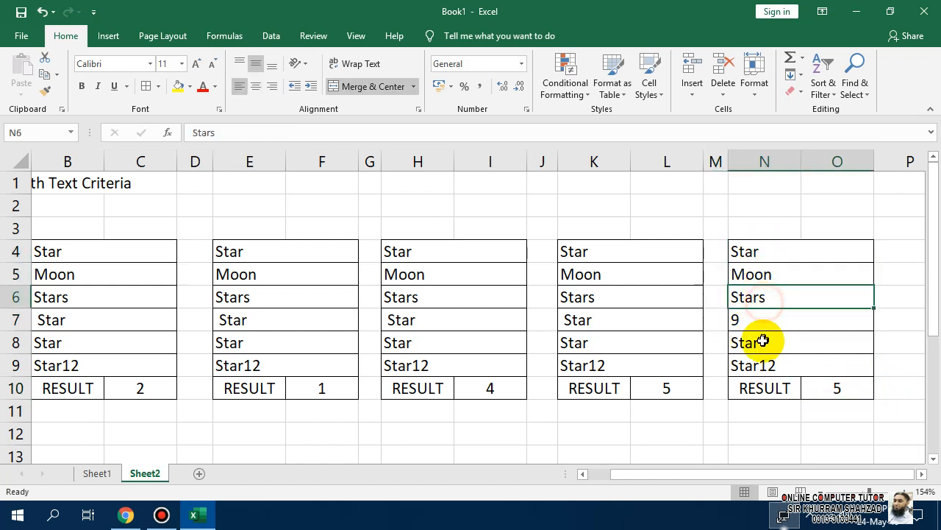
click(761, 339)
click(765, 363)
click(837, 390)
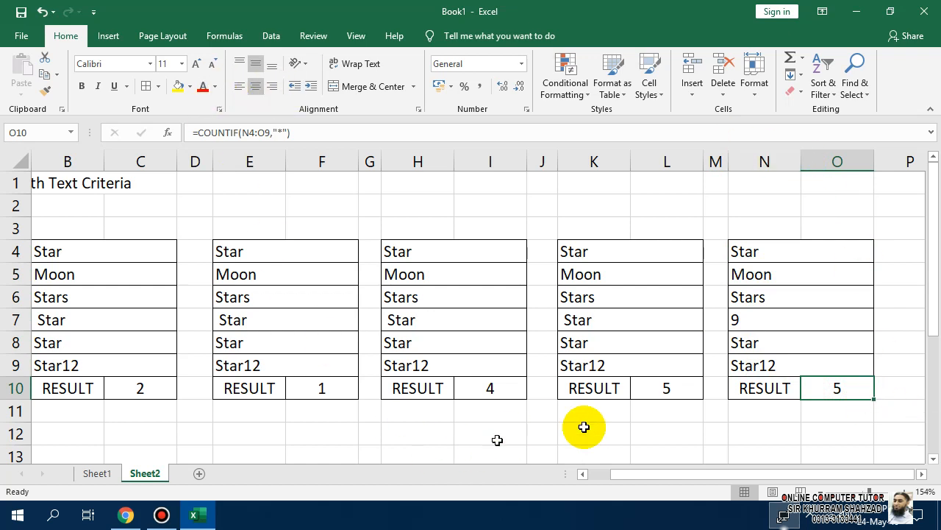
Move the title Countif with Text Criteria from A1 to B1
drag(648, 476, 621, 478)
click(47, 175)
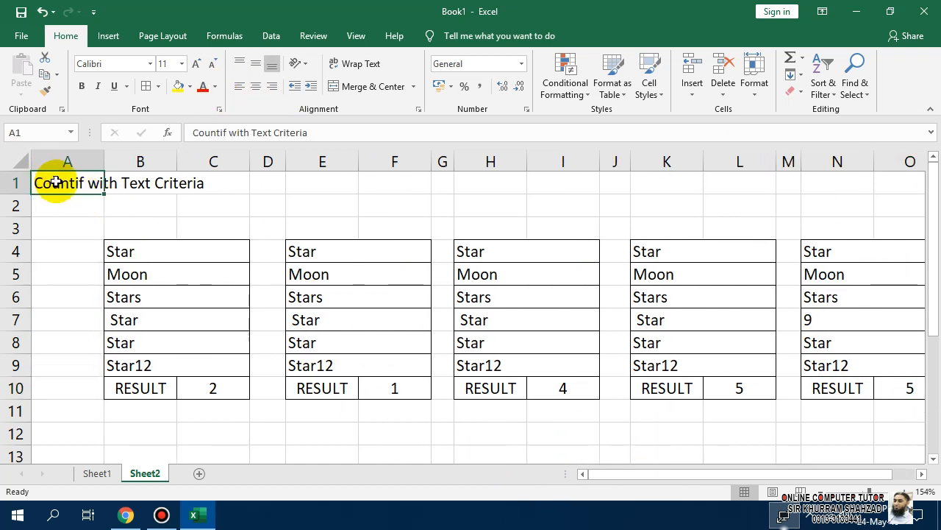
key(ctrl+c)
click(150, 187)
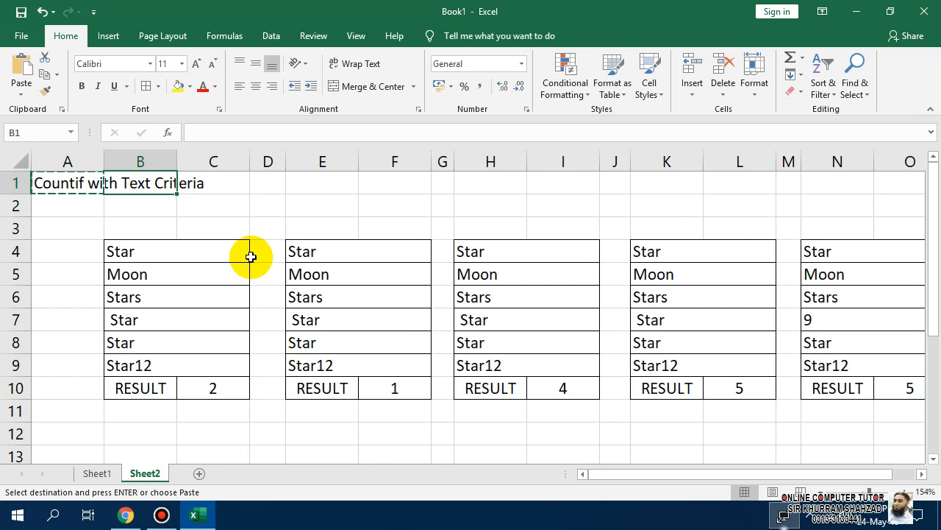
key(ctrl+v)
Merge and center the title across B1:O1 and make it bold at font size 16
drag(110, 176, 910, 174)
drag(866, 475, 895, 482)
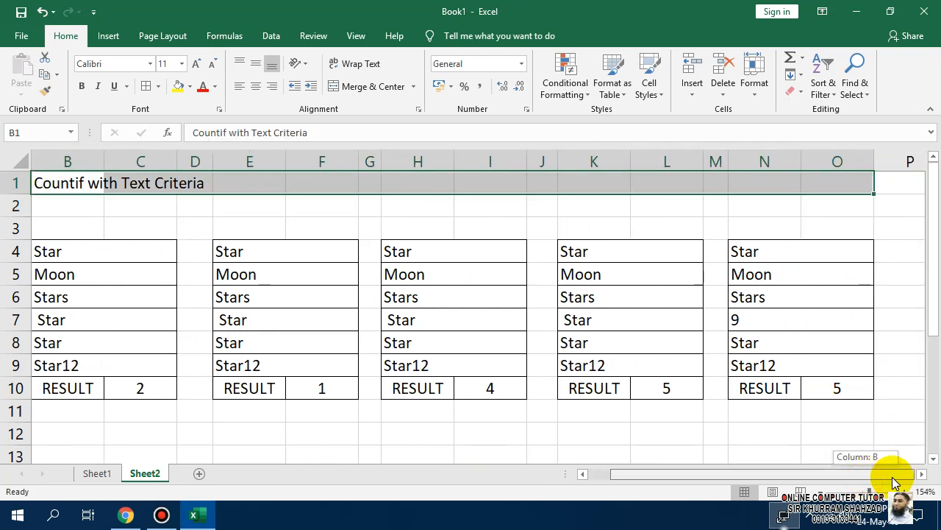
click(374, 87)
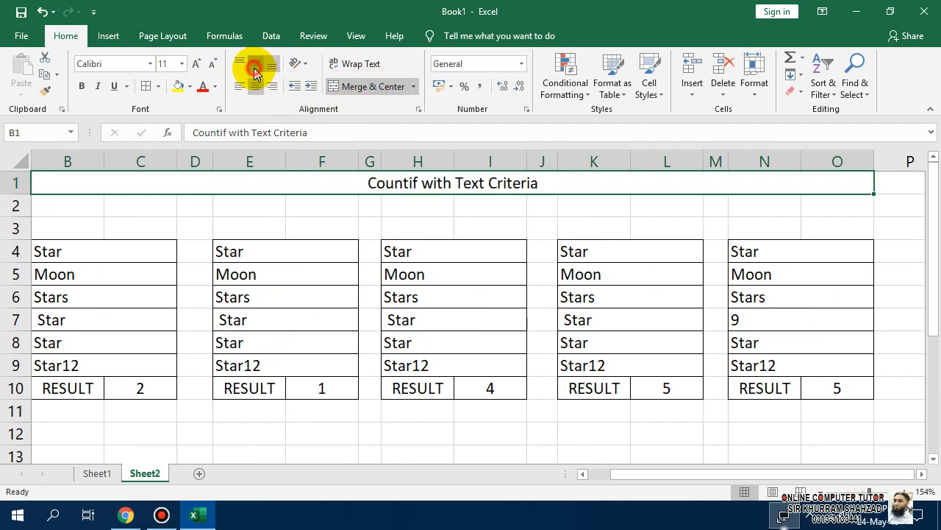
click(84, 87)
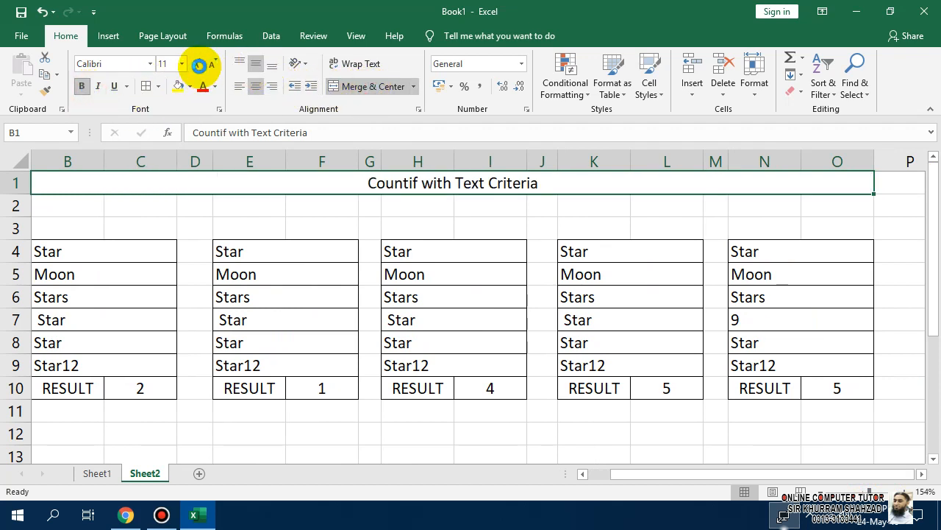
click(196, 66)
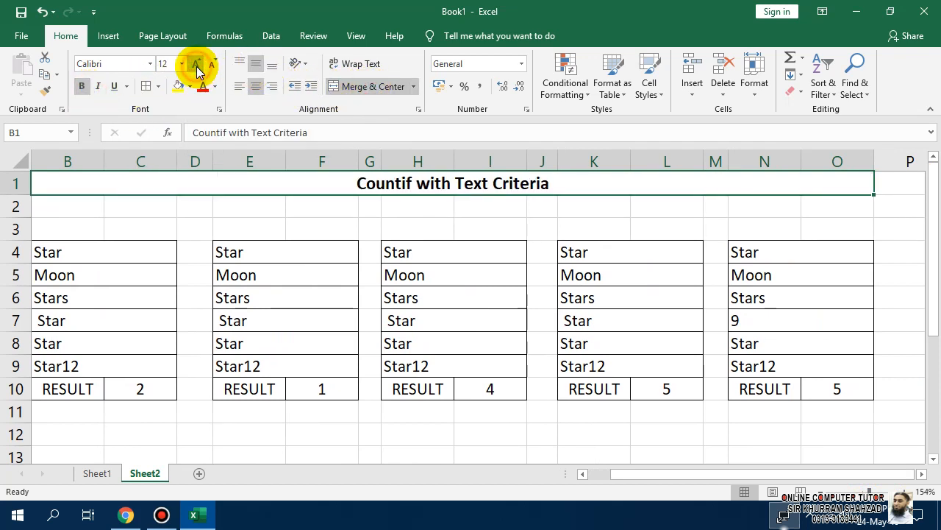
click(197, 66)
click(197, 66)
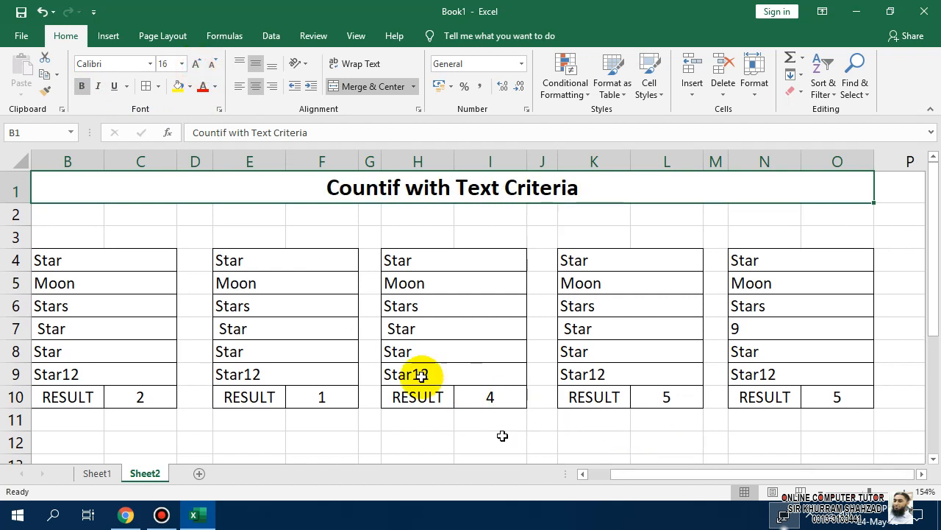
Narrow the spacer columns D, G, J and M so the five lists sit closer together
drag(213, 162, 202, 160)
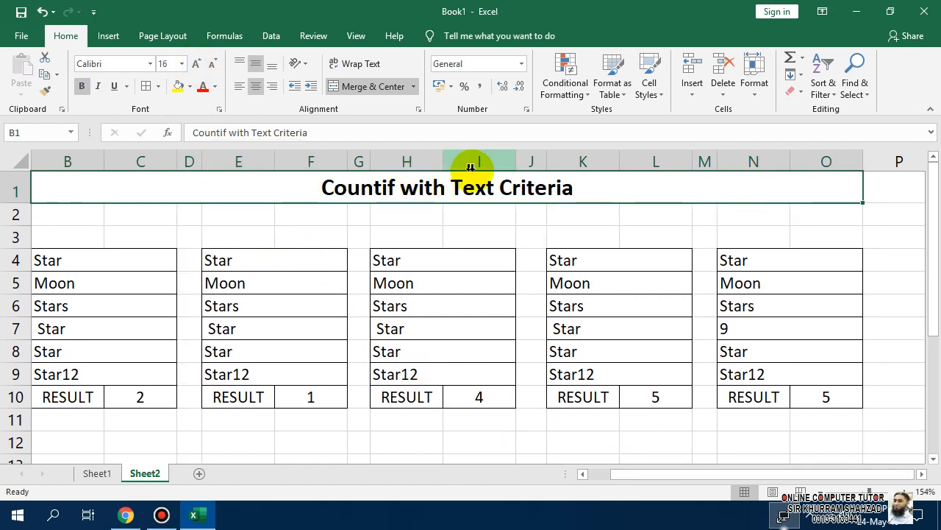
drag(368, 164, 358, 163)
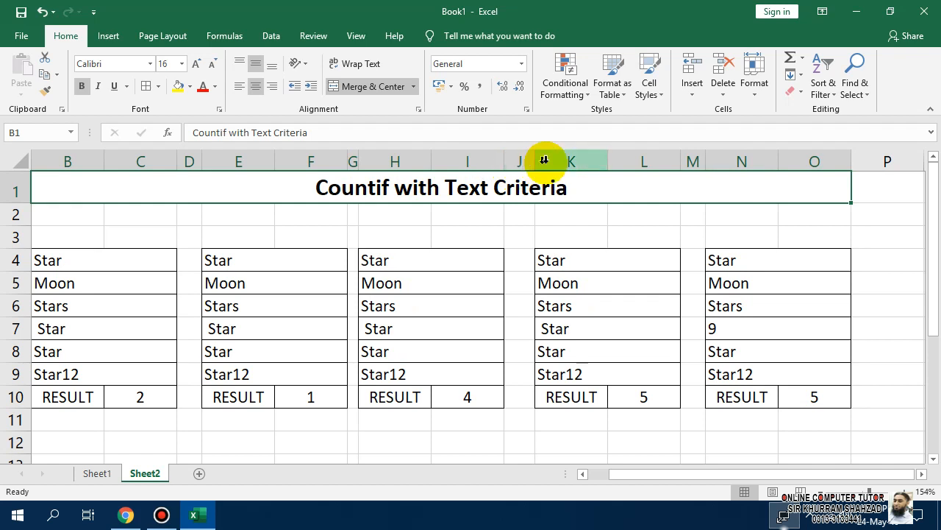
drag(535, 162, 519, 168)
drag(689, 160, 683, 160)
drag(725, 471, 721, 471)
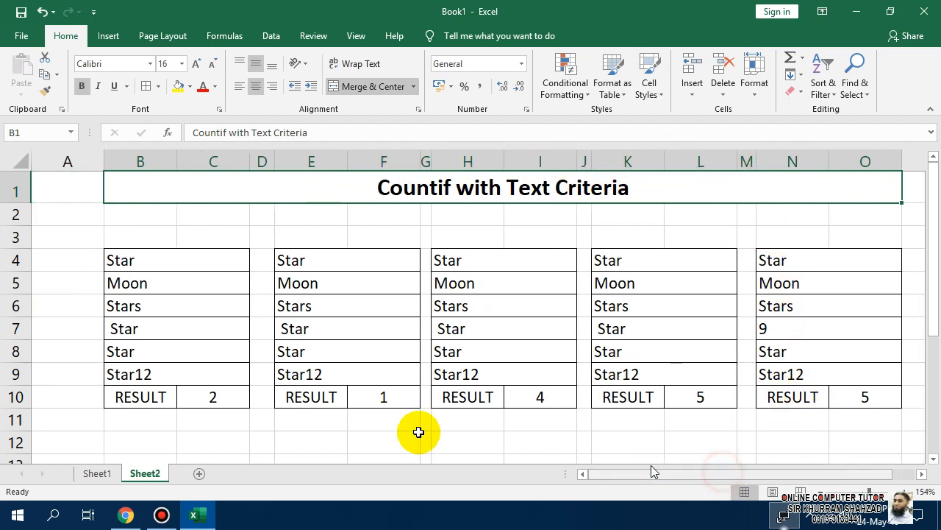
Copy the formula text from C10 into B11 as plain text with a leading apostrophe, reading =COUNTIF(B4:C9,"Star")
double_click(191, 395)
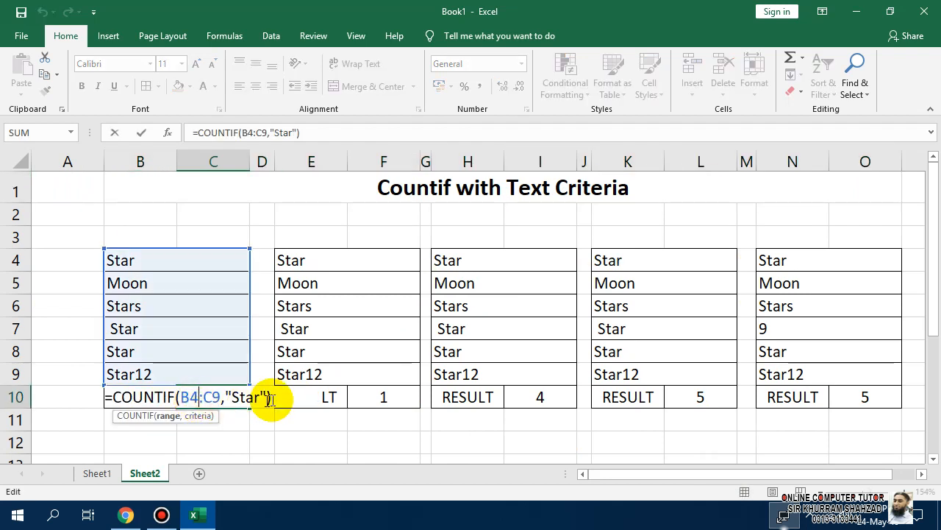
drag(272, 398, 96, 392)
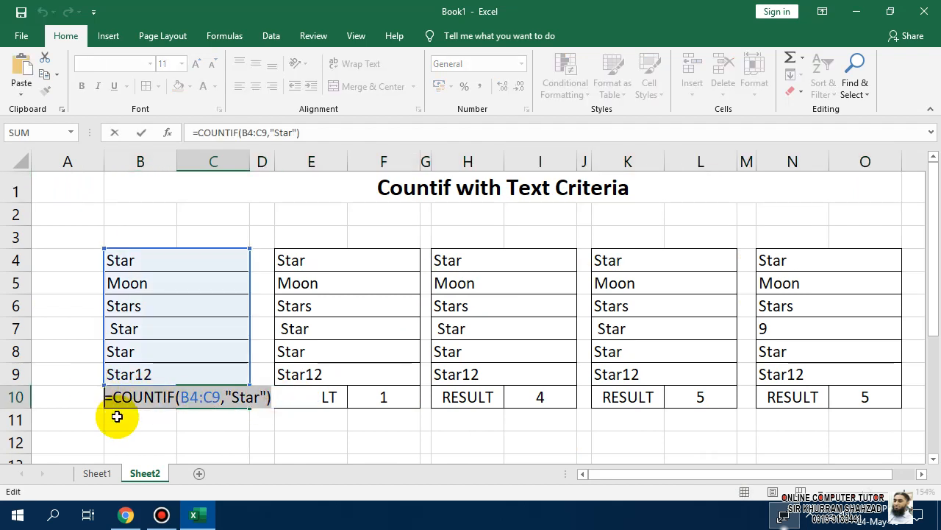
click(120, 415)
text(')
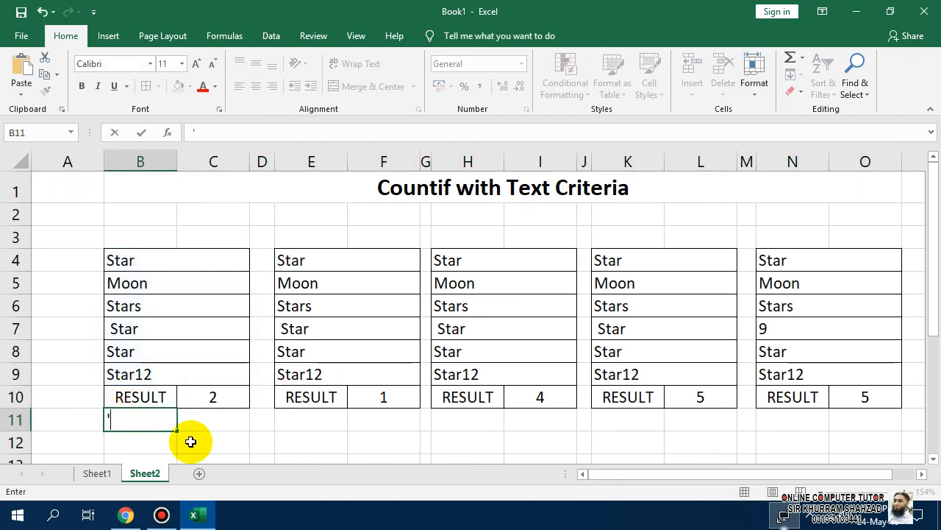
key(ctrl+v)
click(201, 438)
click(203, 424)
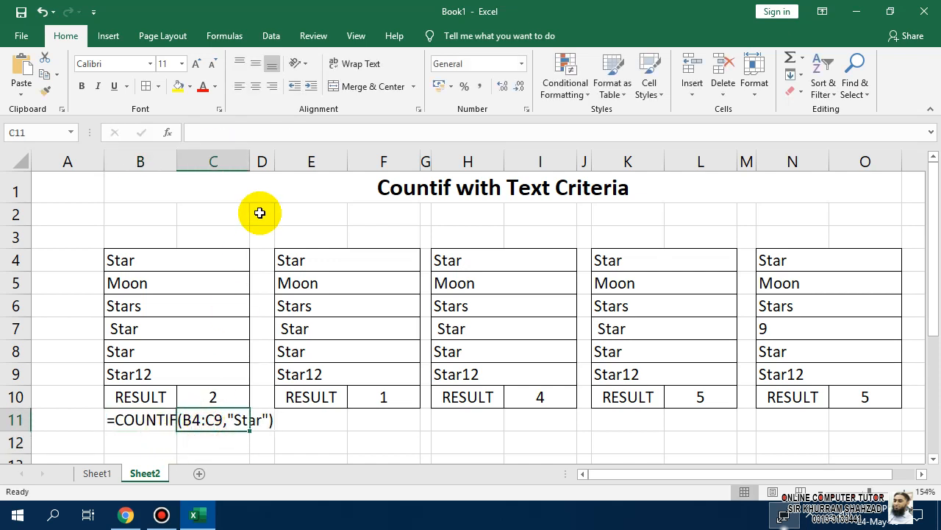
Format the formula caption in B11 at font size 10, merged and centered across B11:C11
double_click(210, 67)
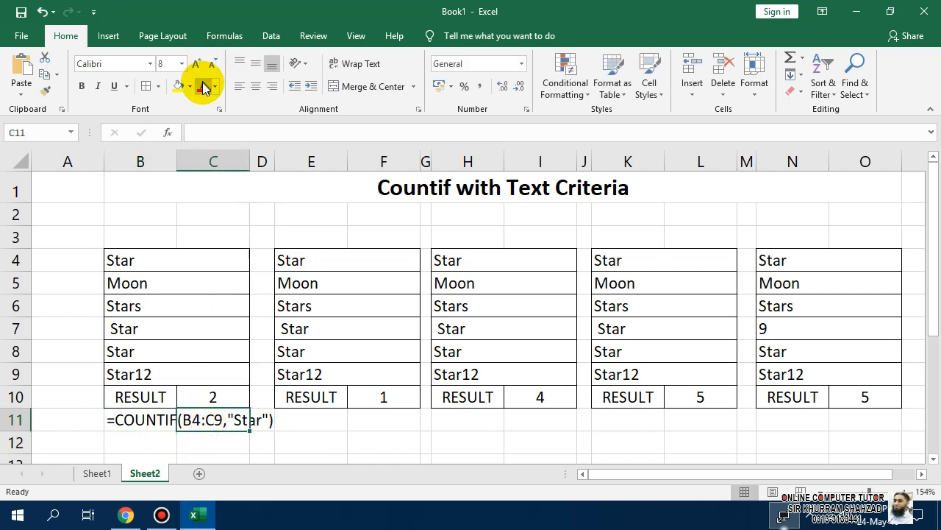
click(255, 86)
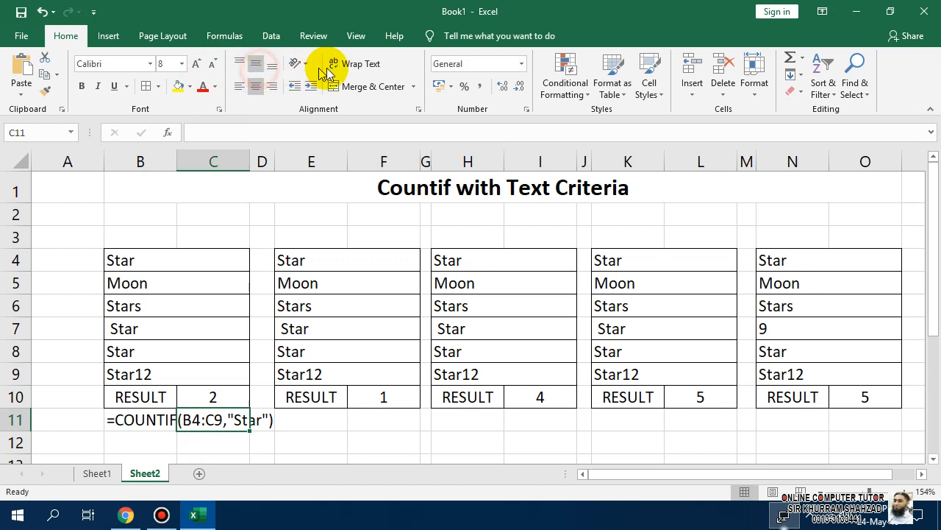
click(136, 420)
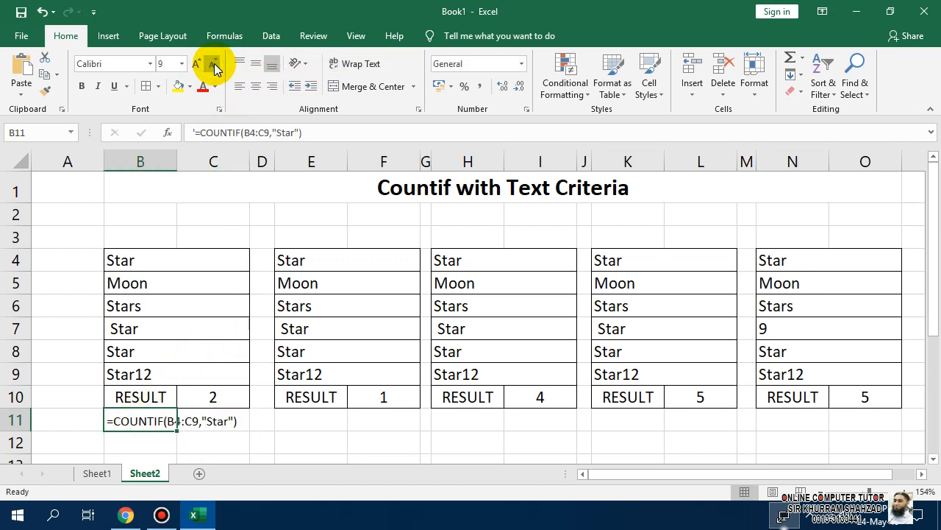
click(195, 63)
click(255, 86)
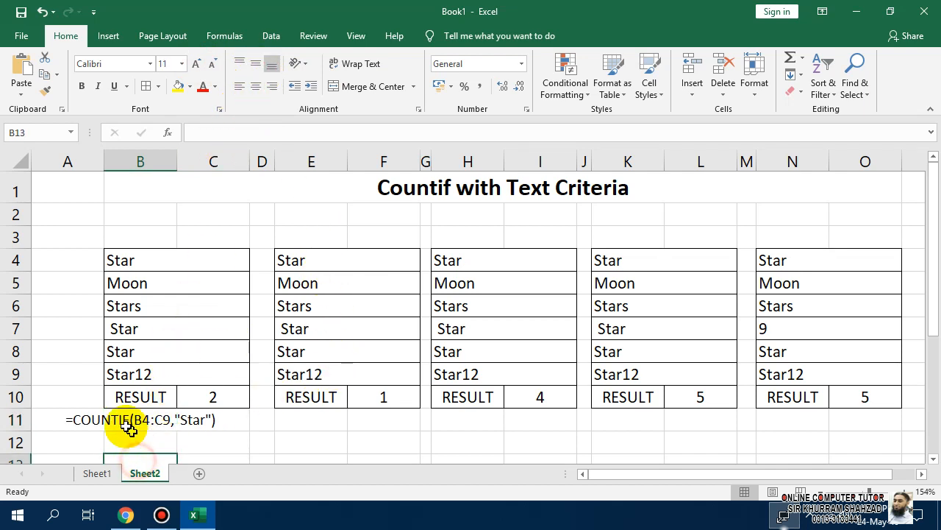
double_click(130, 416)
click(196, 440)
drag(140, 419, 213, 419)
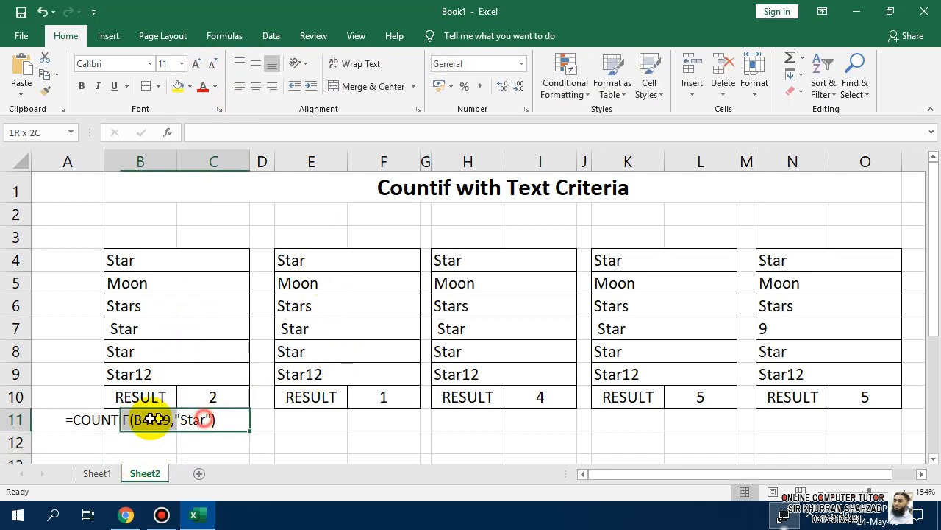
click(372, 86)
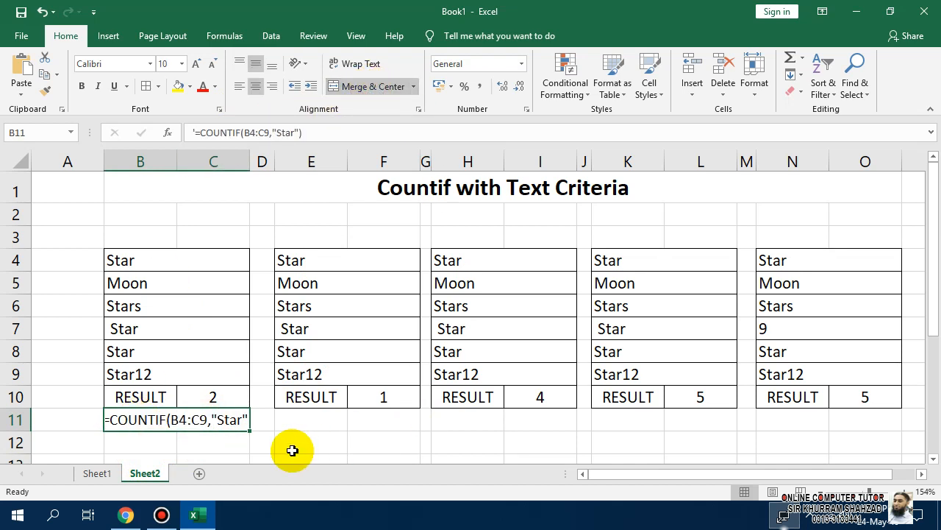
Copy the merged caption from B11 under the other four lists, at E11, H11, K11 and N11
key(ctrl+c)
click(322, 420)
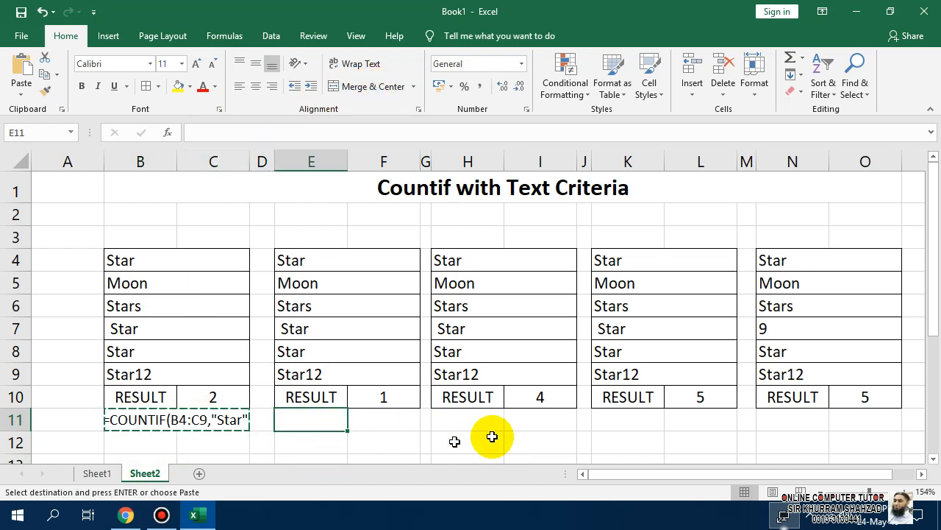
key(ctrl+v)
click(467, 418)
key(ctrl+v)
click(632, 417)
key(ctrl+v)
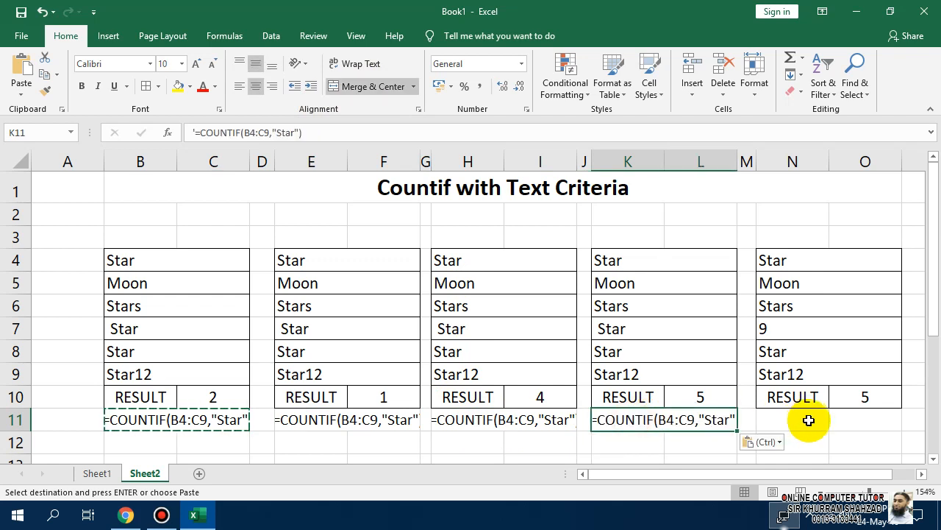
click(809, 417)
key(ctrl+v)
Replace the caption in E11 with the formula text from F10 after a leading apostrophe, reading =COUNTIF(E4:F9,"Star?")
click(379, 397)
double_click(378, 397)
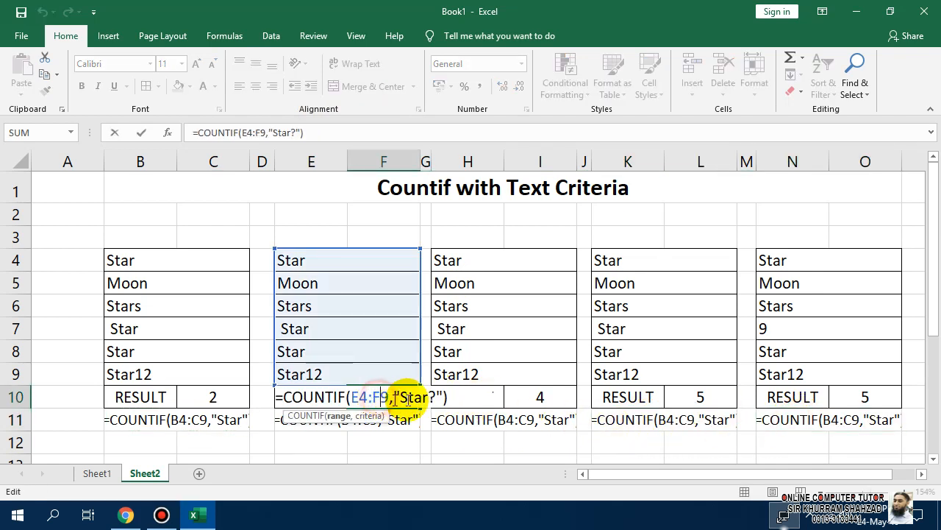
drag(453, 397, 230, 397)
key(Escape)
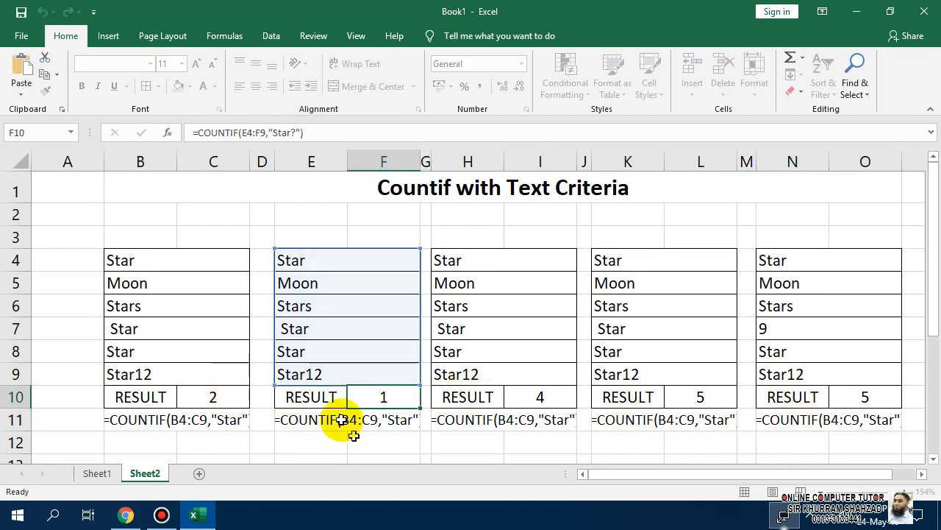
click(329, 419)
key(ctrl+v)
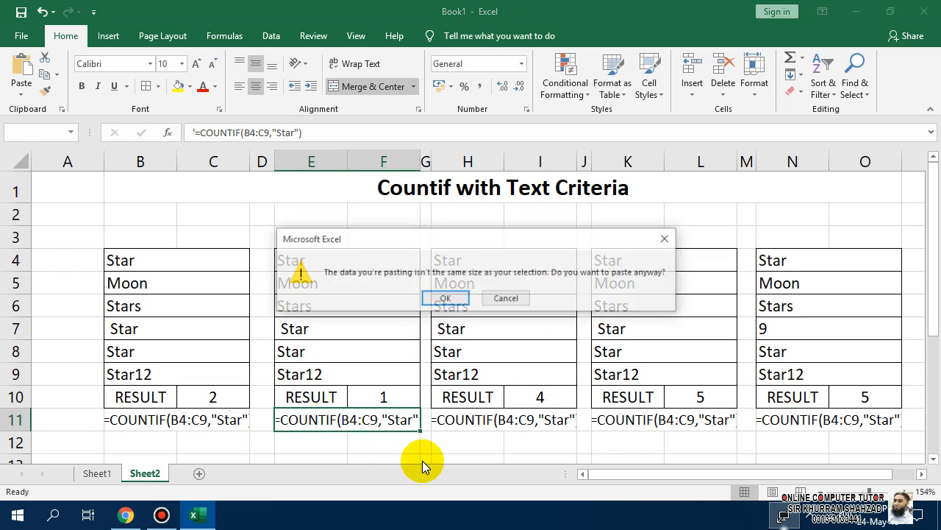
key(Escape)
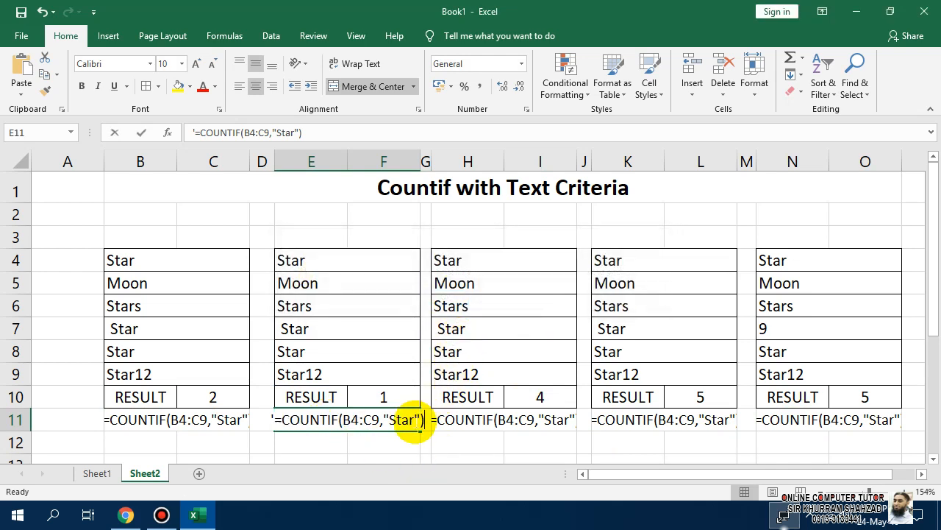
text(')
key(Return)
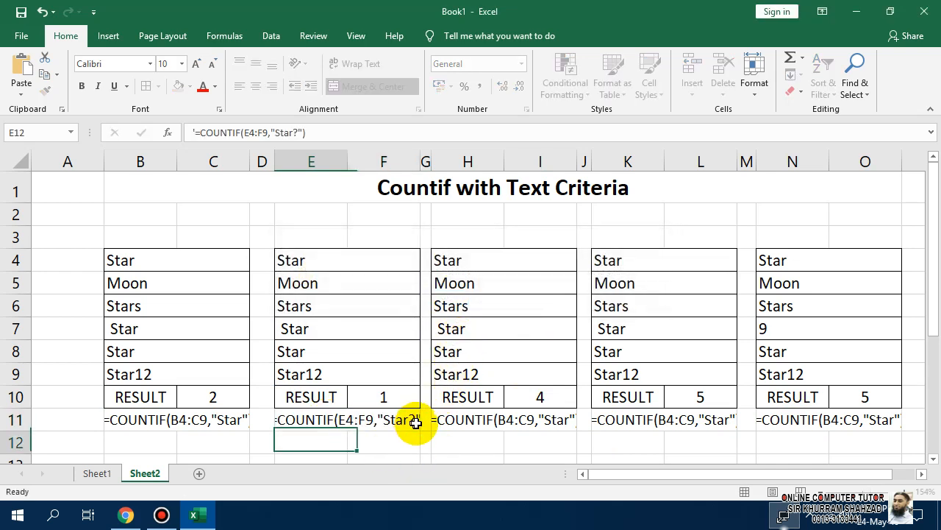
Replace the caption in H11 with the formula text from I10 after a leading apostrophe, reading =COUNTIF(H4:I9,"Star*")
double_click(540, 396)
drag(594, 396, 453, 403)
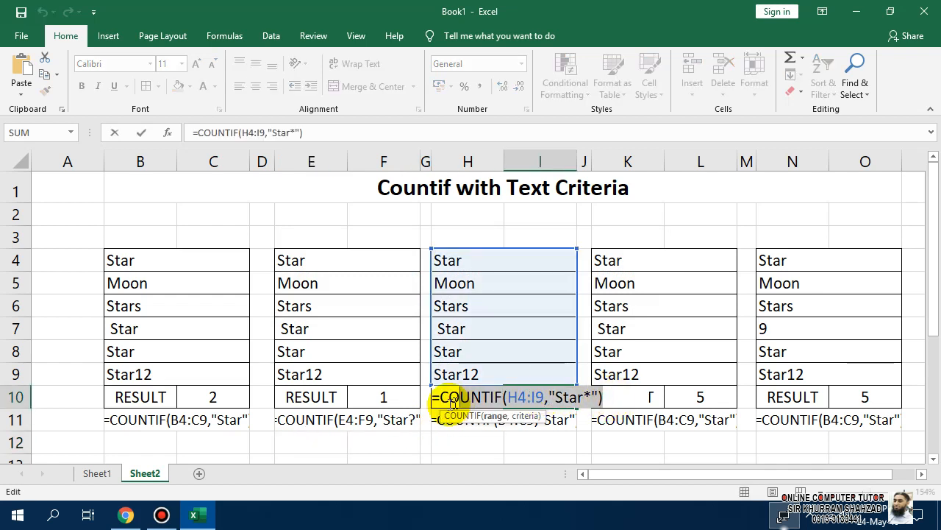
key(Return)
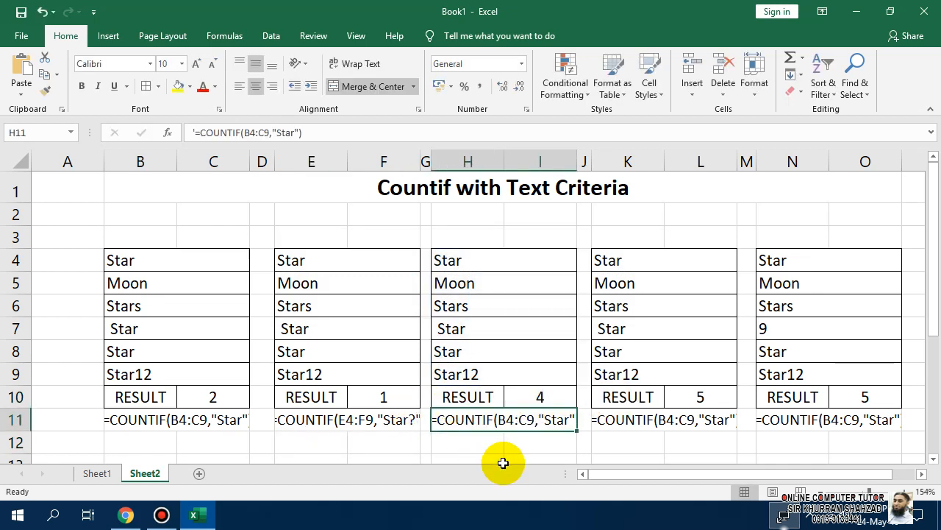
text(')
key(ctrl+v)
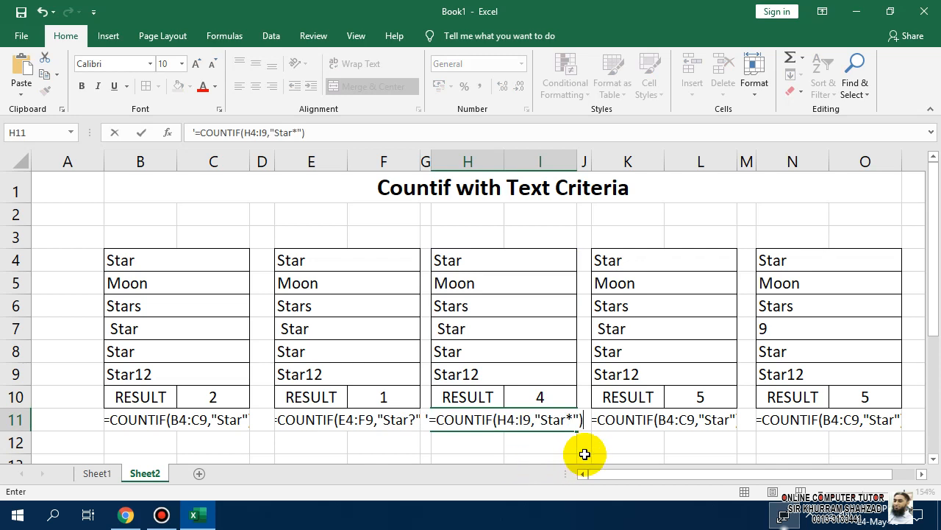
key(Return)
Replace the caption in K11 with the formula text from L10 after a leading apostrophe, reading =COUNTIF(K4:L9,"*Star*")
click(683, 398)
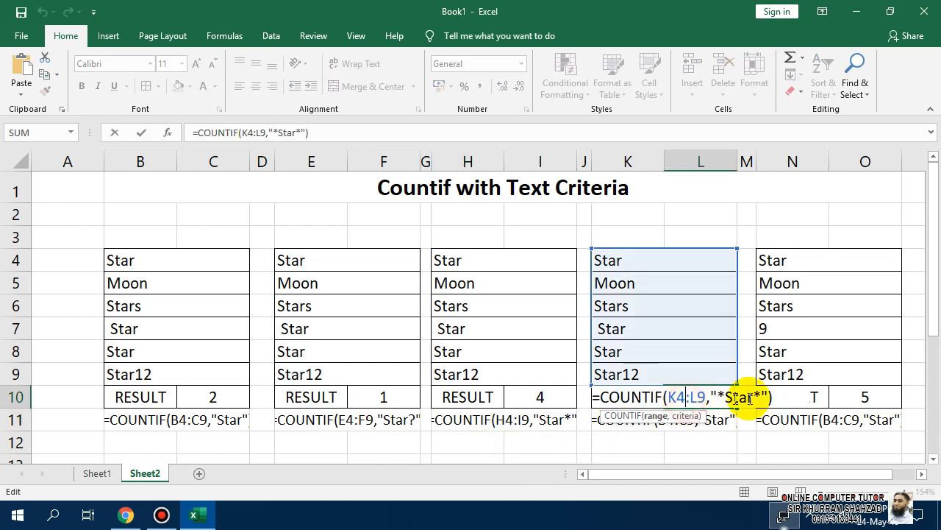
drag(779, 394, 578, 395)
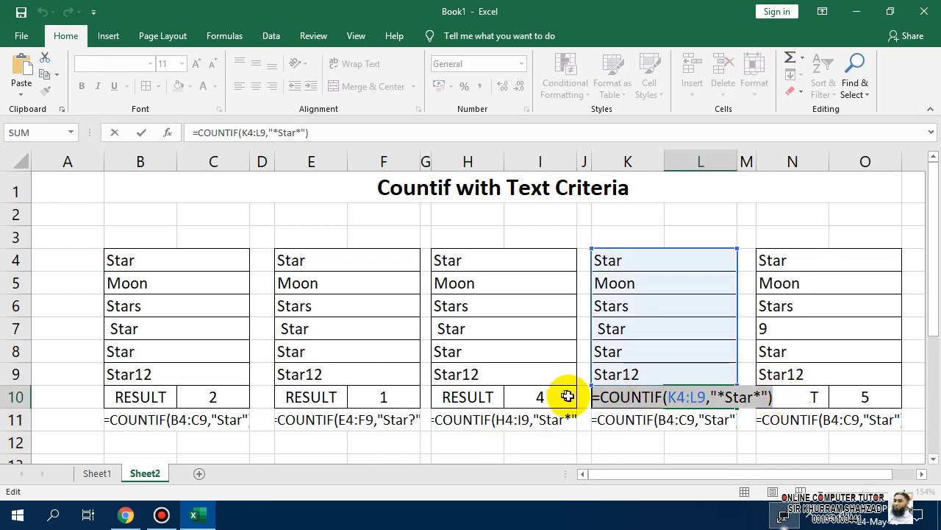
click(645, 427)
text(')
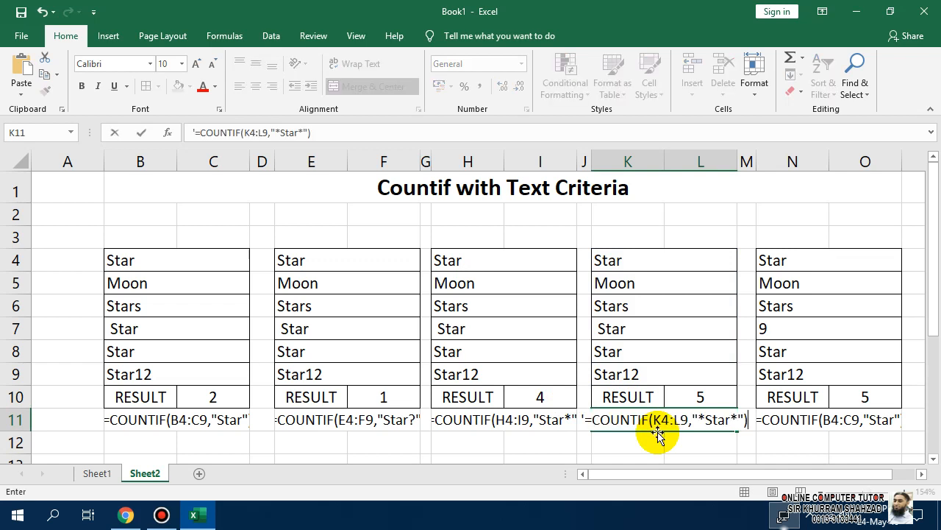
key(Return)
Replace the caption in N11 with the formula text from O10 after a leading apostrophe, reading =COUNTIF(N4:O9,"*")
click(833, 392)
double_click(835, 392)
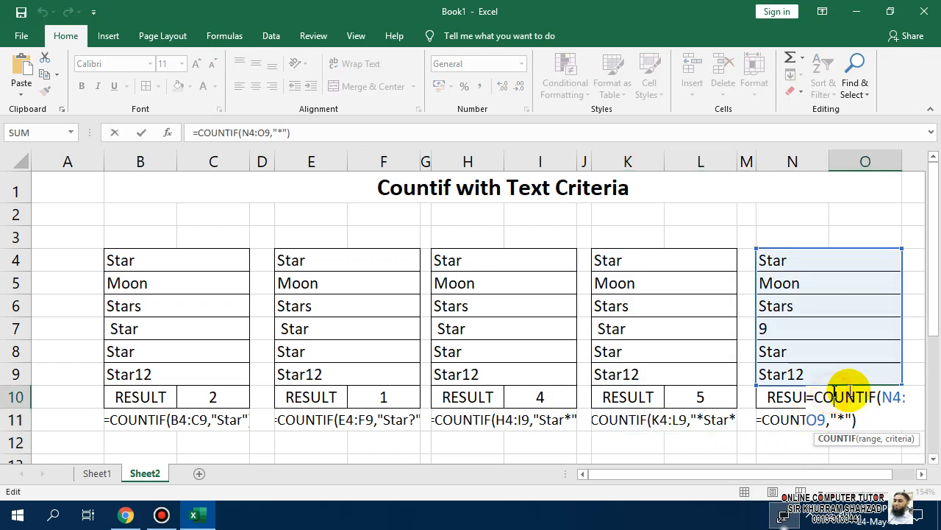
drag(857, 420, 754, 386)
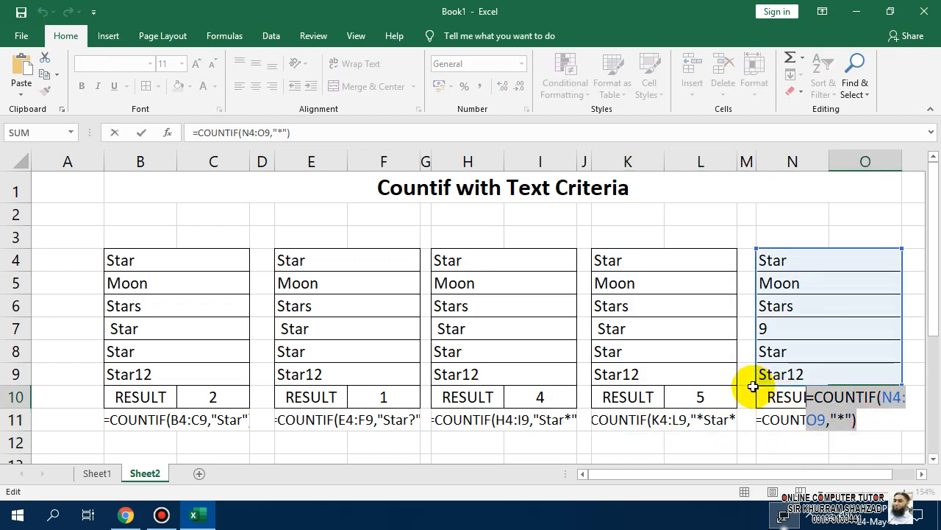
click(811, 424)
text('=COUNTIF(N4:O9,"*)
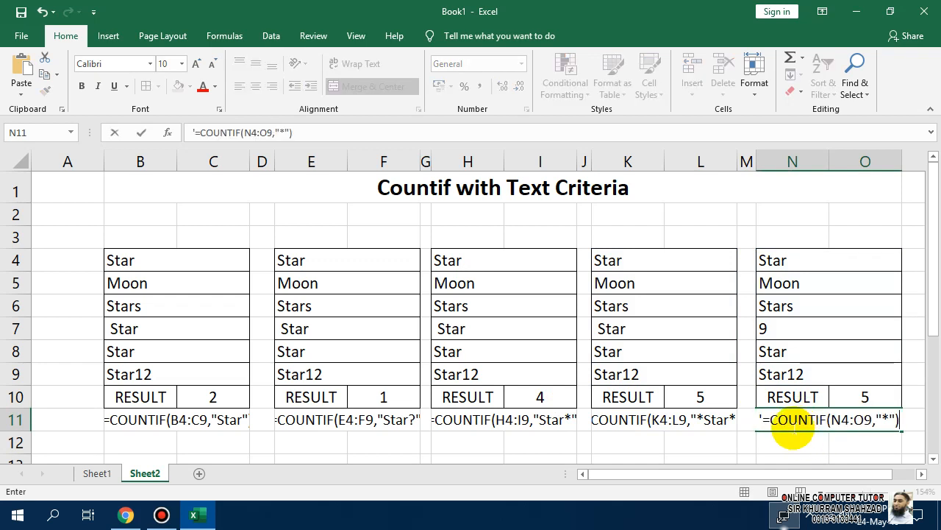
key(Return)
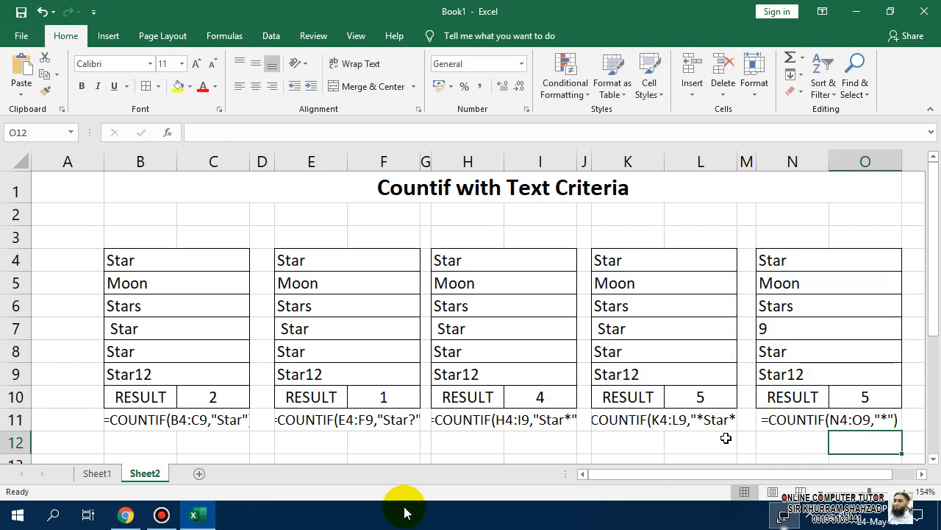
Apply the formatting of the B11 caption to the captions in E11, H11 and K11 with Format Painter
click(191, 420)
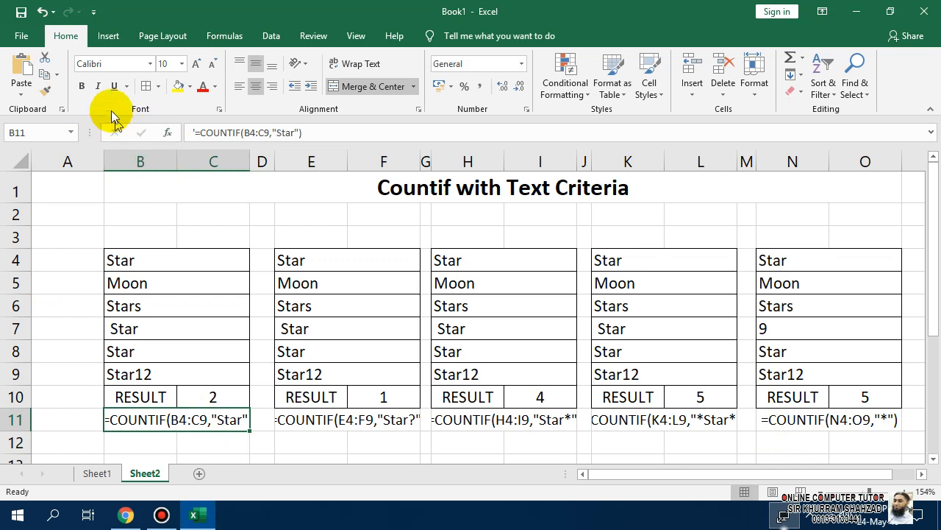
click(45, 90)
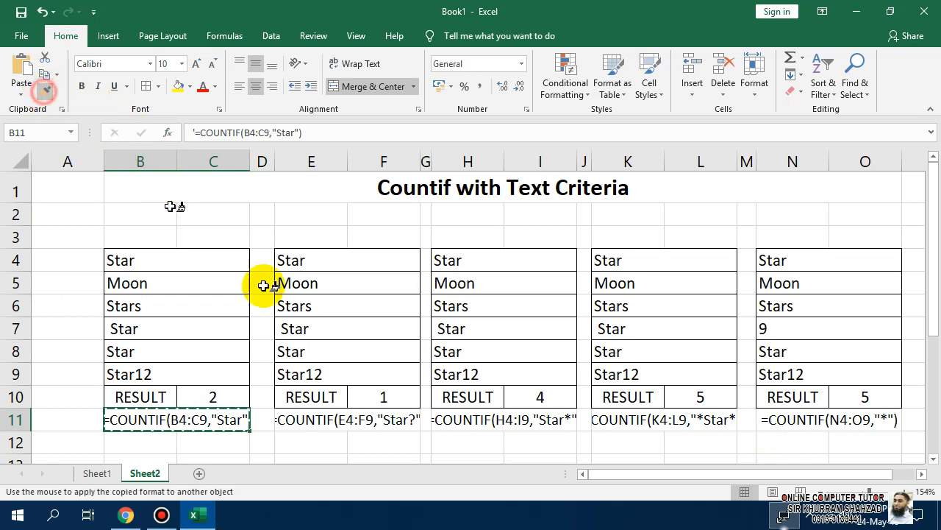
click(336, 420)
click(45, 89)
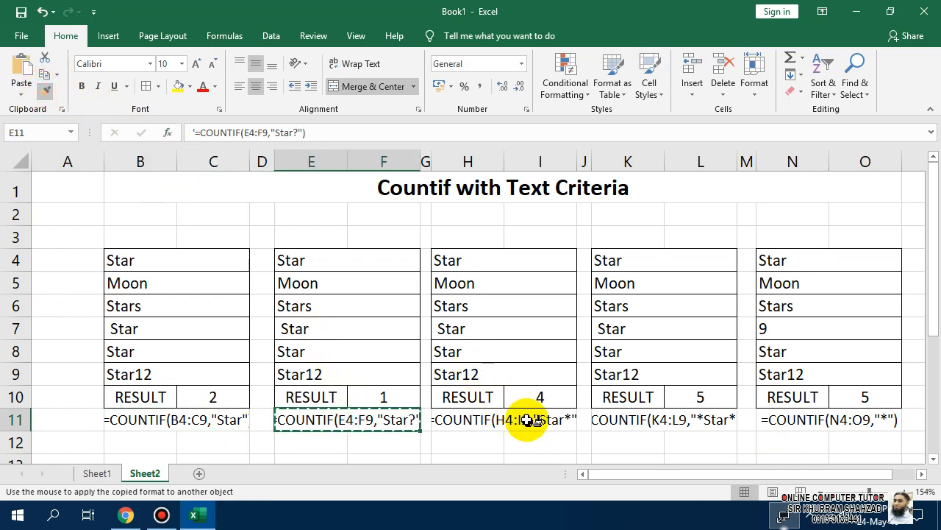
click(472, 417)
click(41, 92)
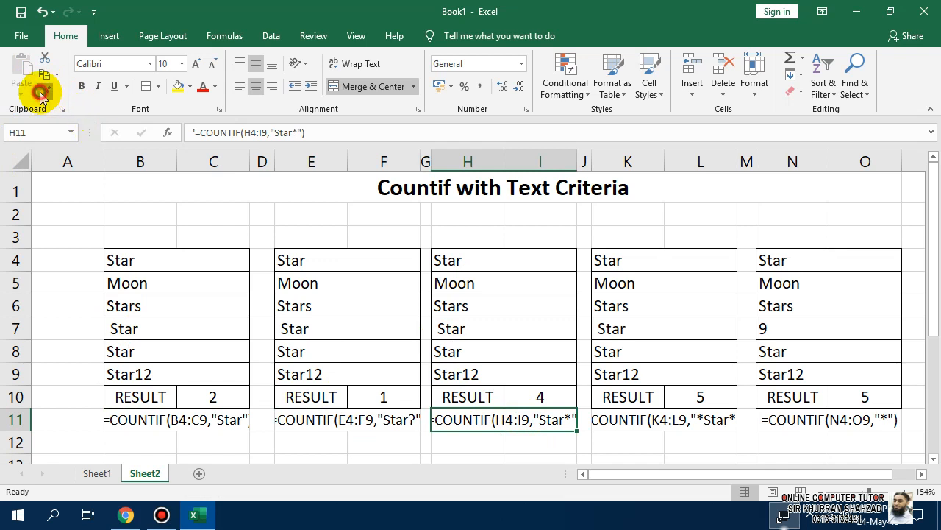
click(636, 420)
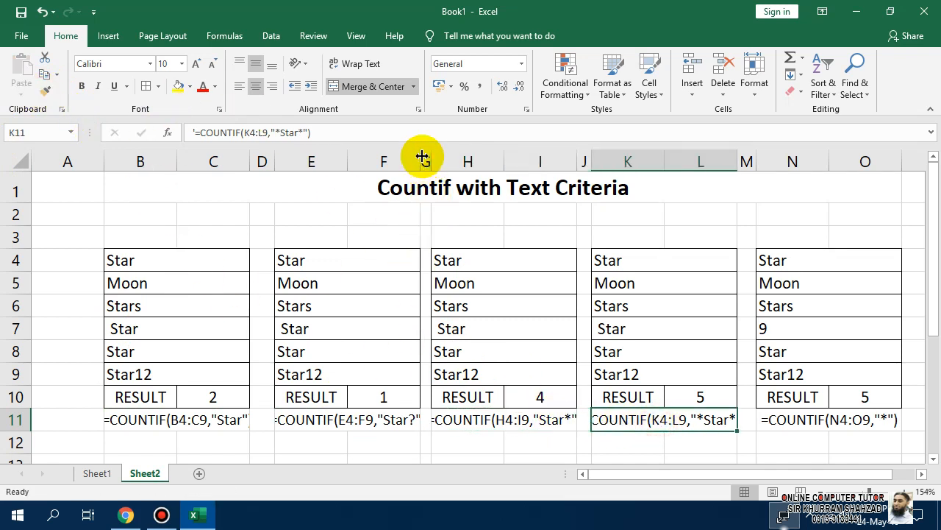
Widen columns B through O together to one equal width so the formula captions fit
drag(383, 156, 301, 156)
click(303, 156)
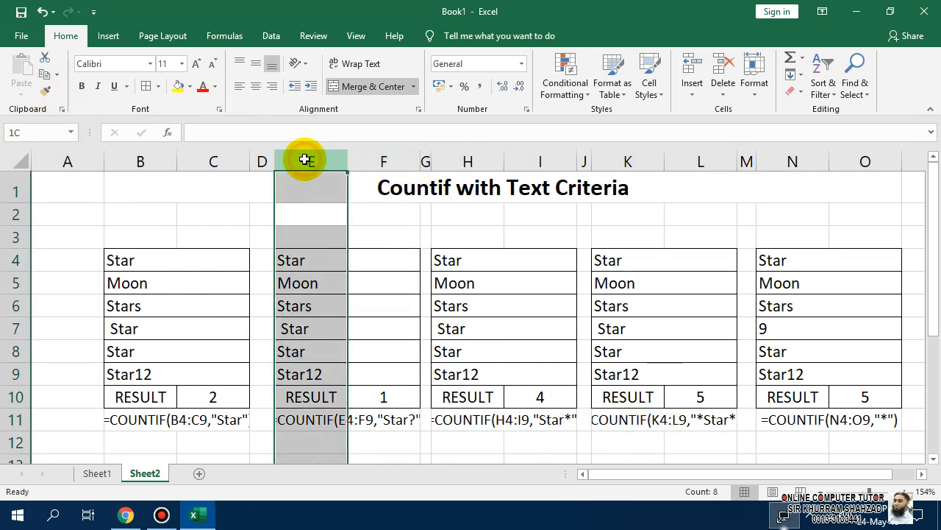
drag(120, 158, 865, 132)
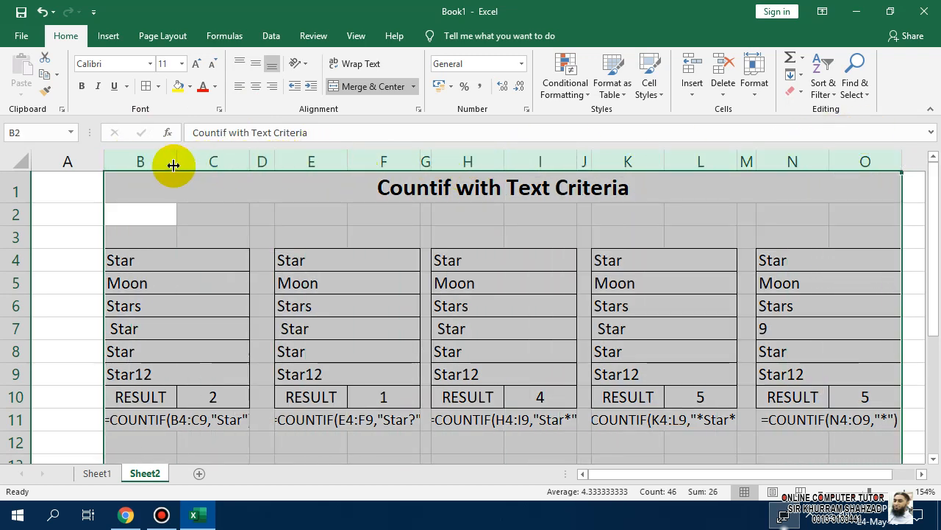
drag(175, 163, 183, 161)
click(442, 416)
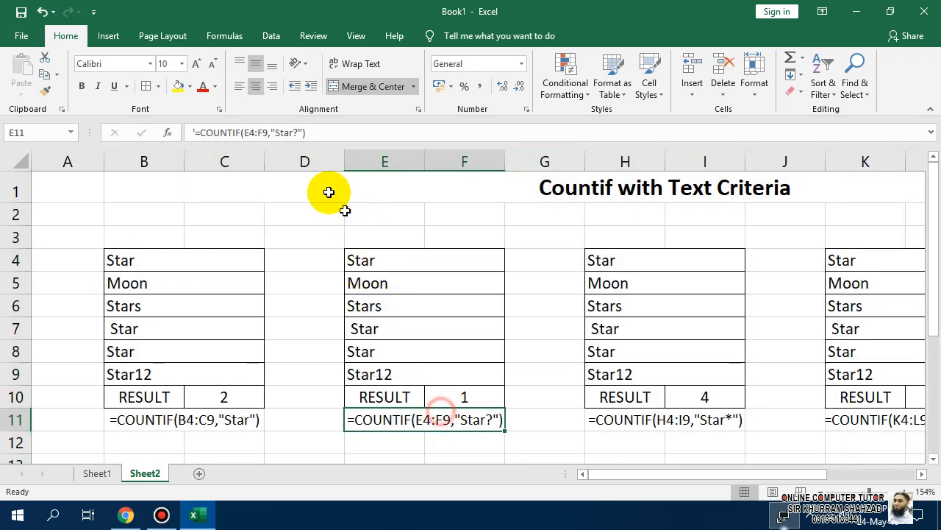
Narrow the spacer columns D, G, J and M together so all five lists fit in view
click(309, 162)
ctrl+click(547, 160)
ctrl+click(782, 160)
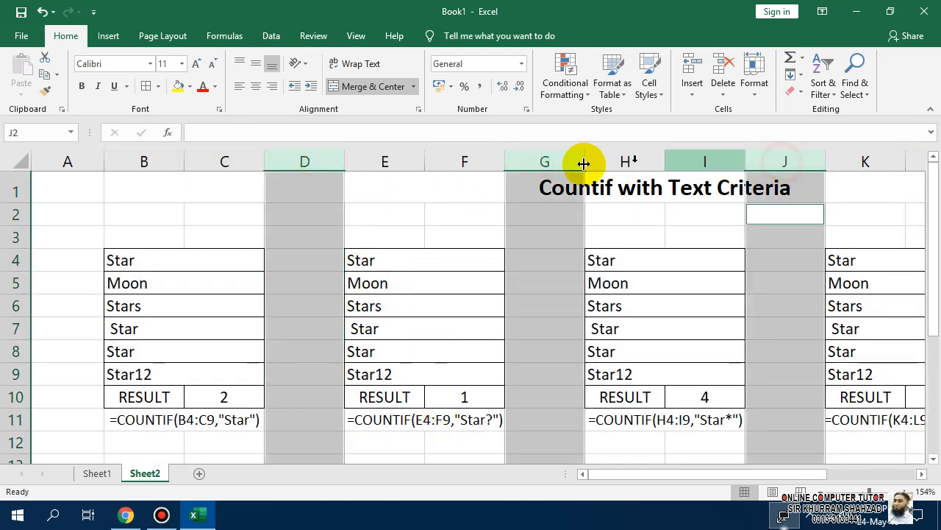
drag(740, 483, 741, 480)
ctrl+click(703, 160)
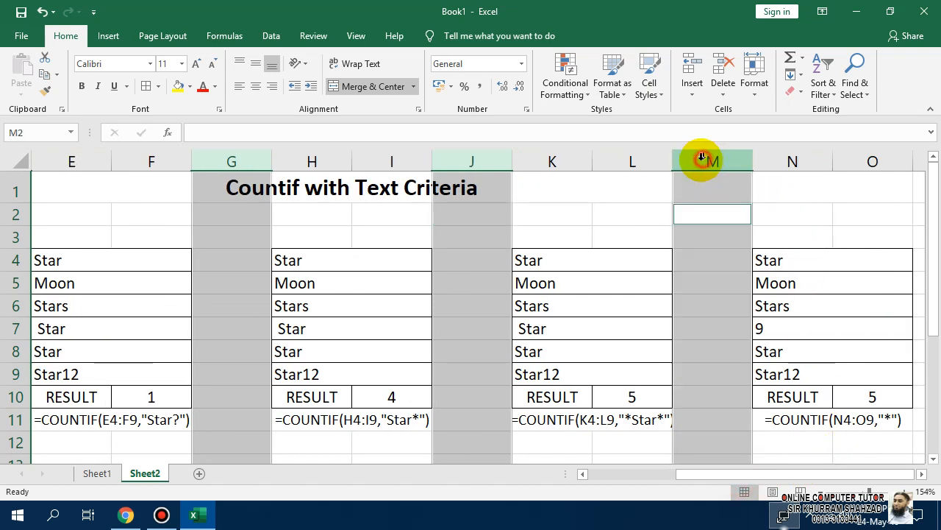
drag(754, 161, 689, 165)
click(837, 383)
drag(832, 479, 792, 469)
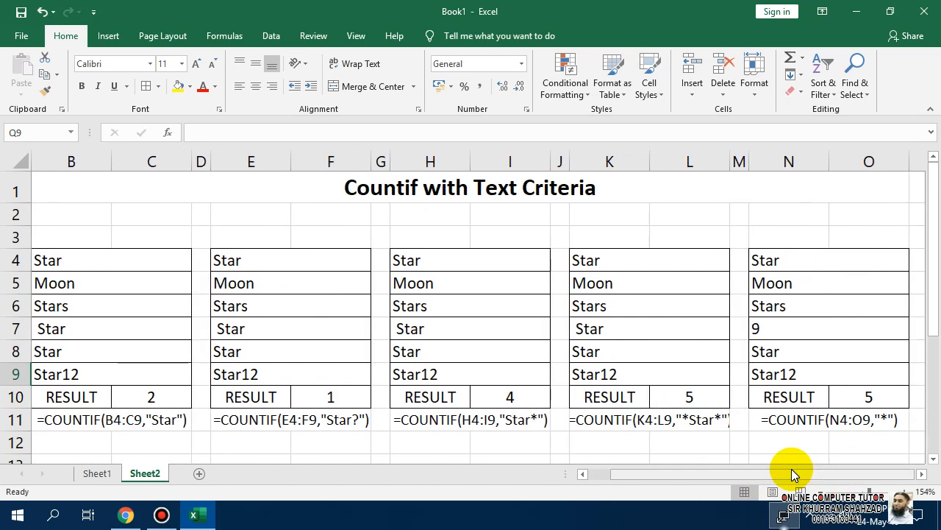